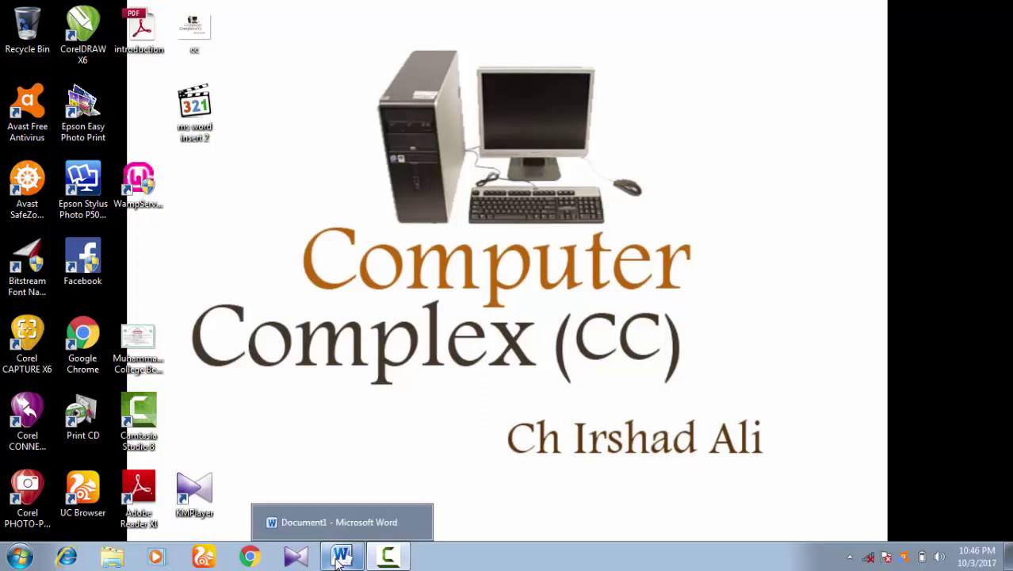
Step: Restore the blank Document1 window in Word from the taskbar
click(341, 557)
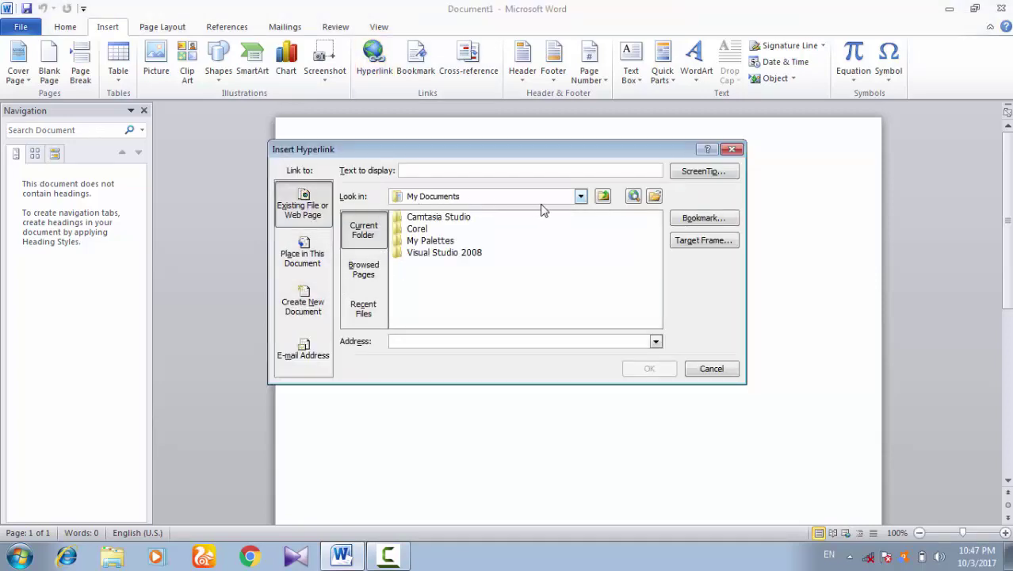
Step: Link to the Desktop picture Muhammadia College Besham1.jpg as a hyperlink
click(579, 197)
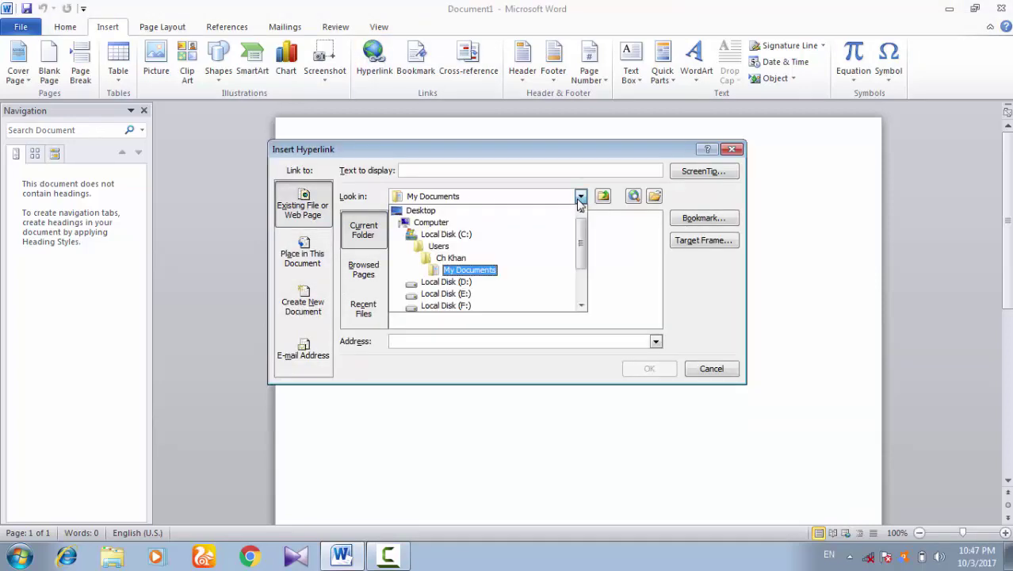
click(428, 213)
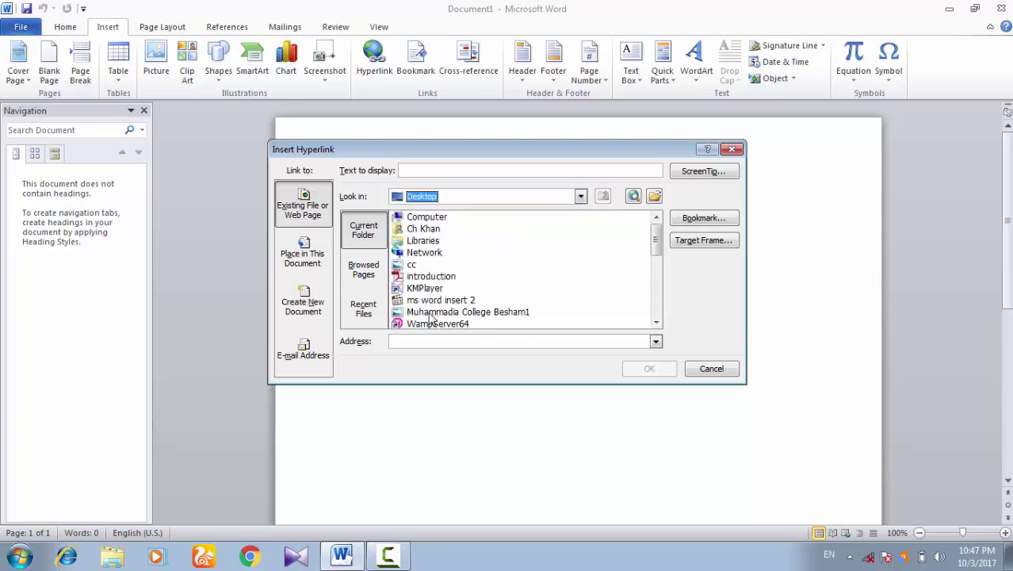
click(432, 313)
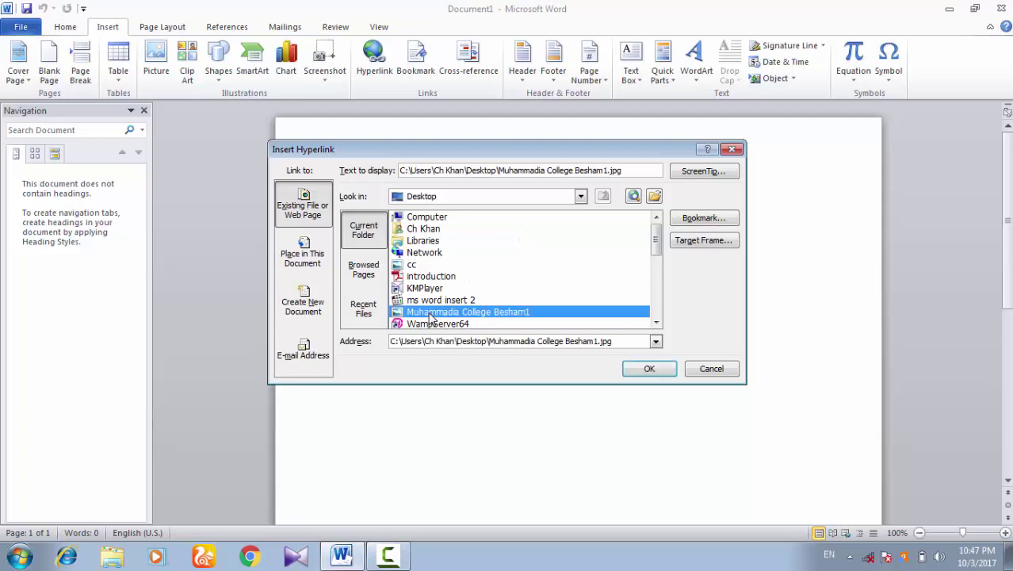
click(657, 370)
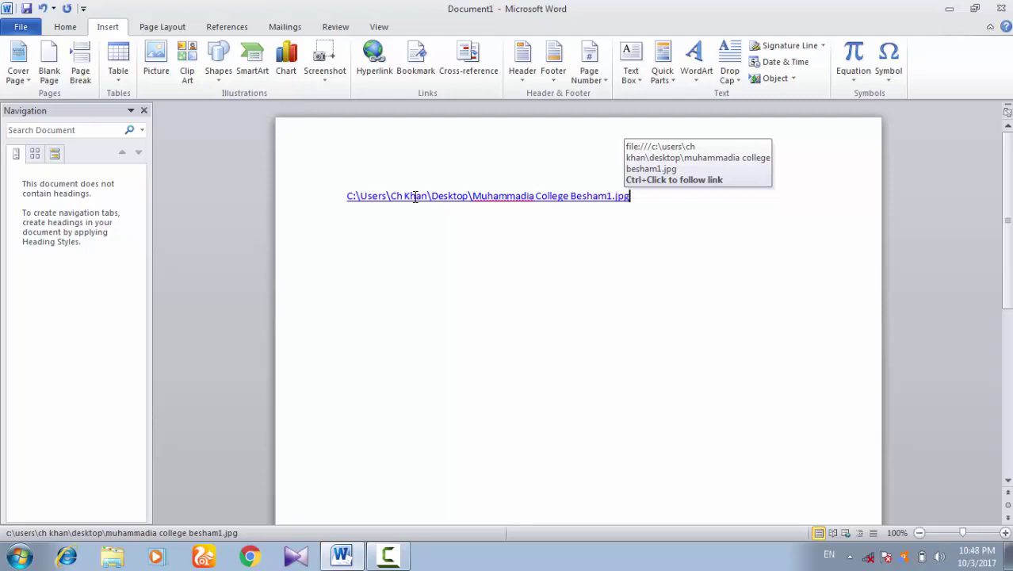
Step: Follow the picture hyperlink, accepting the security prompts, so it opens in Internet Explorer
ctrl+click(455, 207)
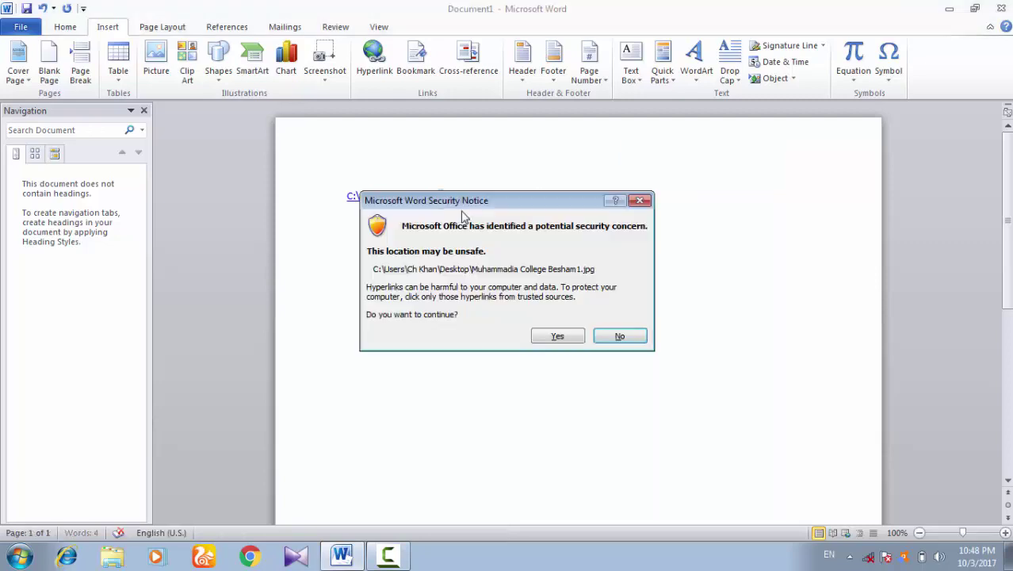
click(556, 337)
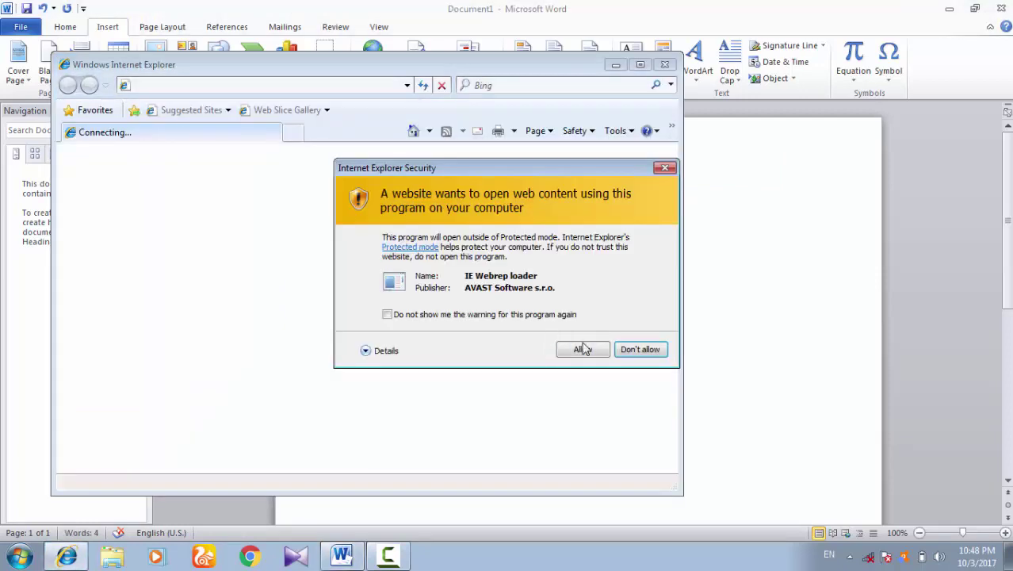
click(583, 350)
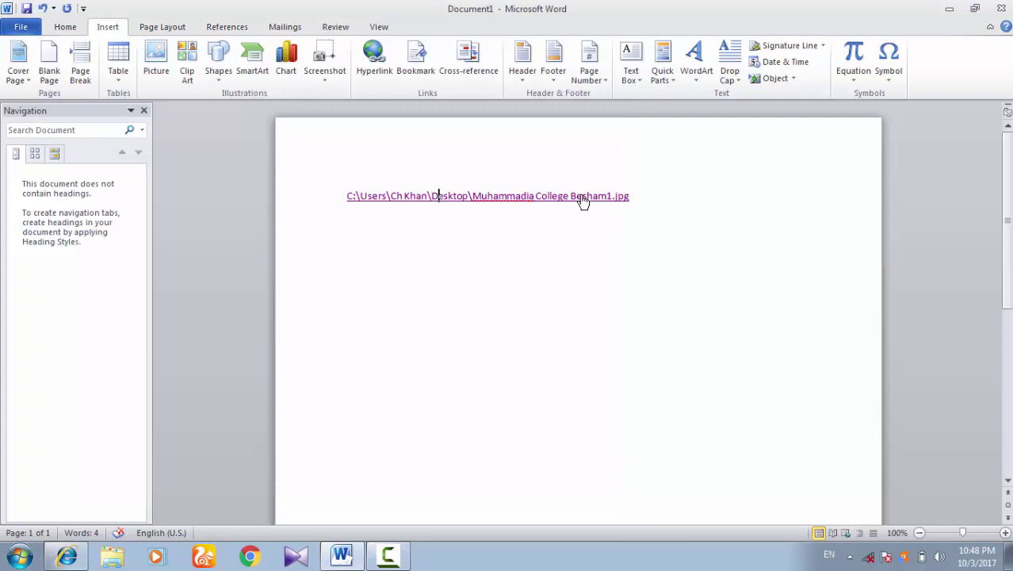
ctrl+click(581, 196)
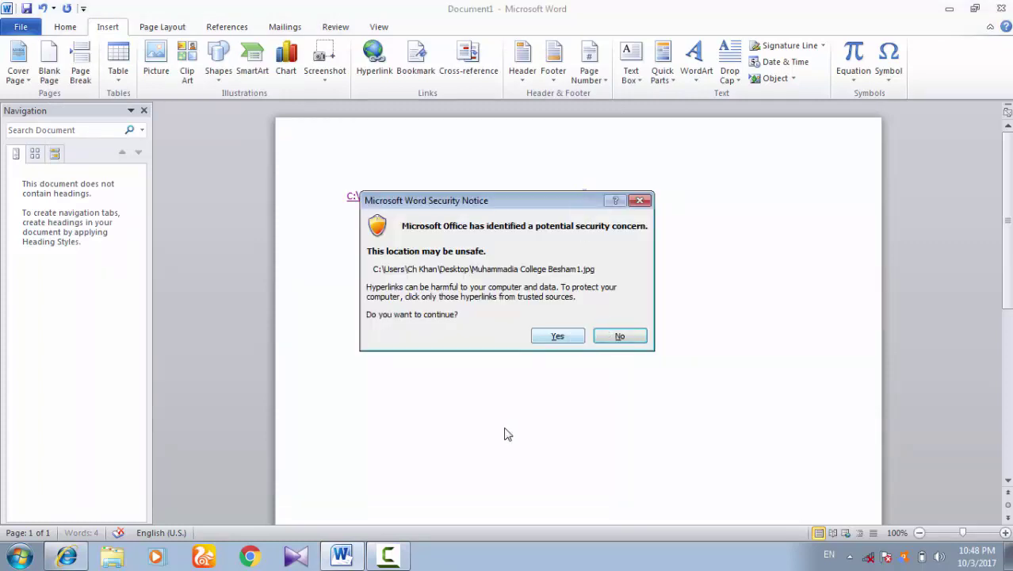
key(y)
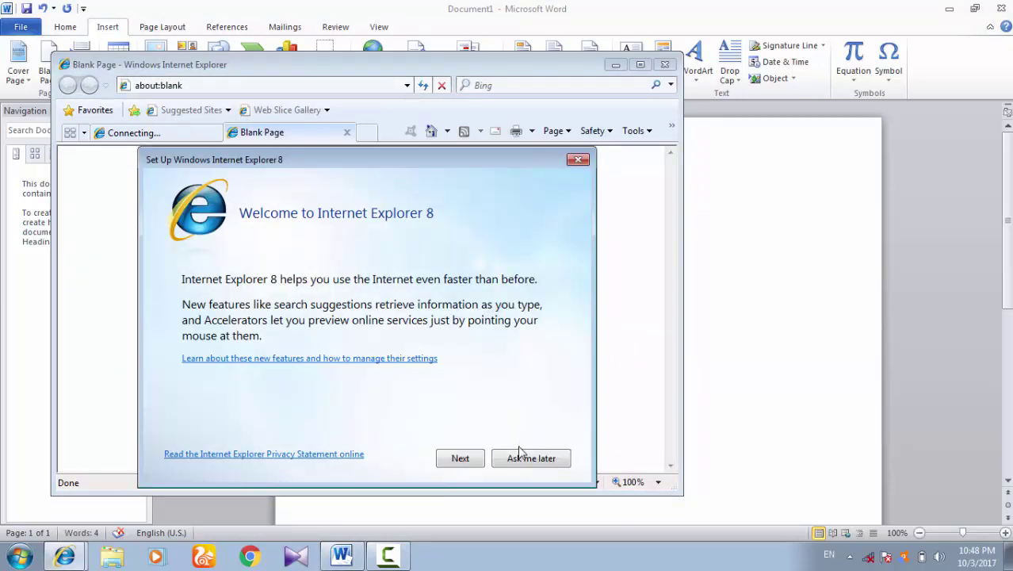
Step: Postpone the Internet Explorer setup welcome and close the browser with all its tabs
click(525, 458)
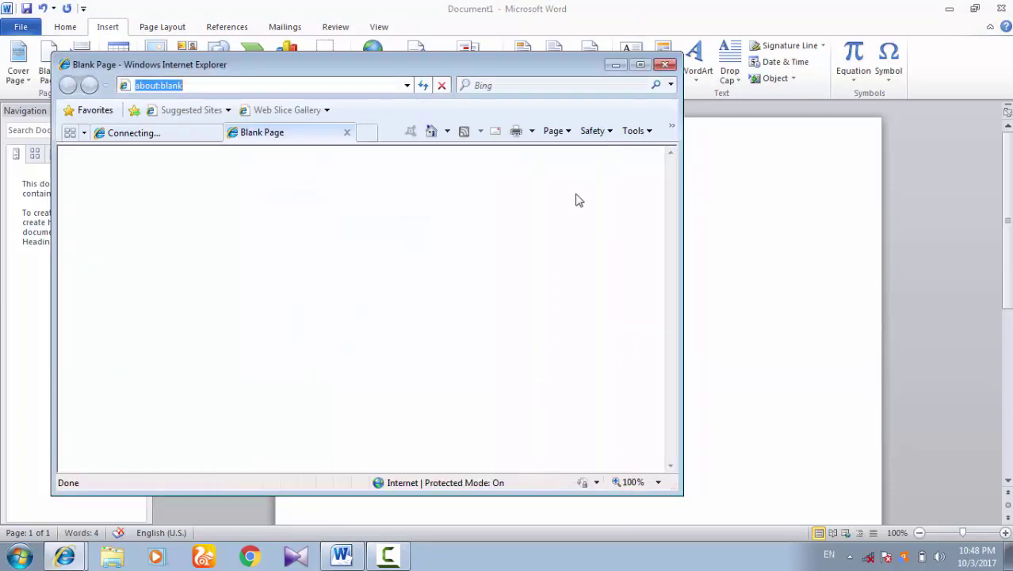
key(alt+F4)
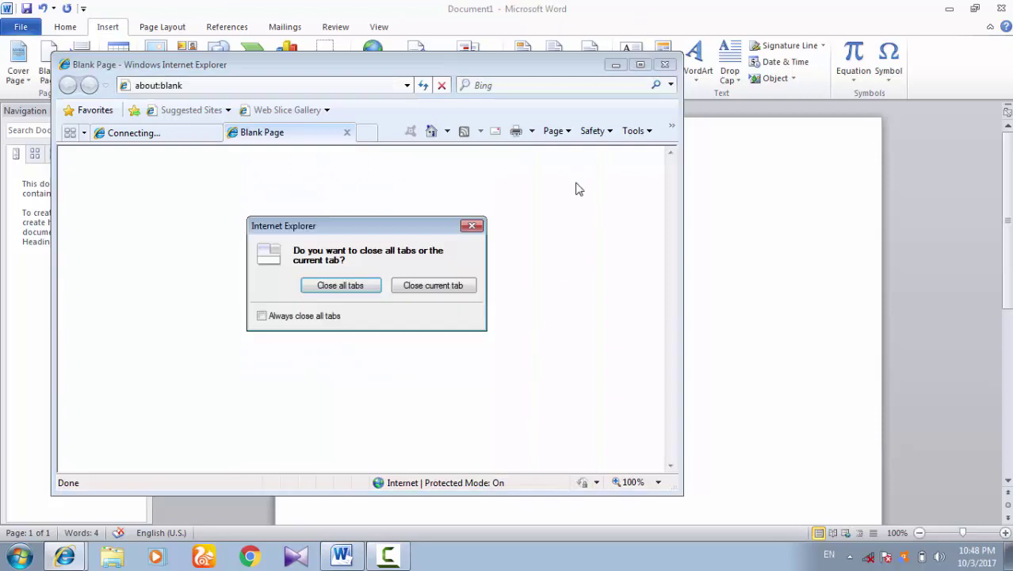
click(357, 284)
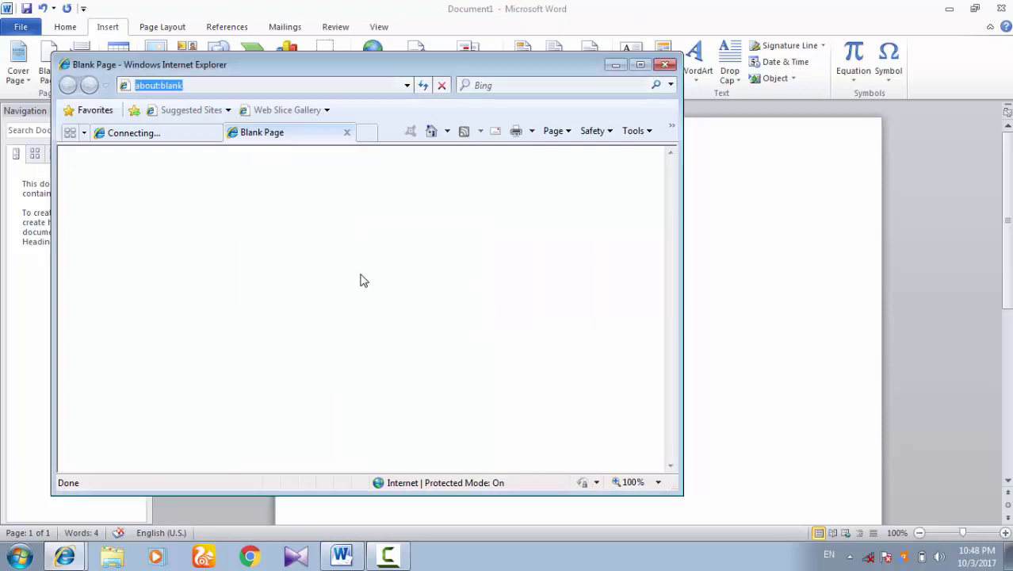
click(666, 67)
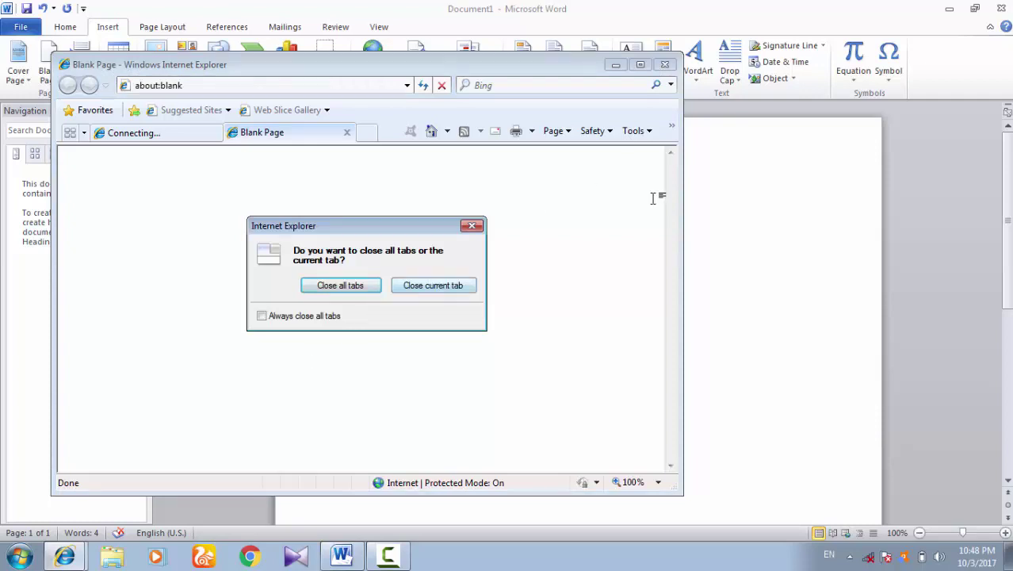
key(Return)
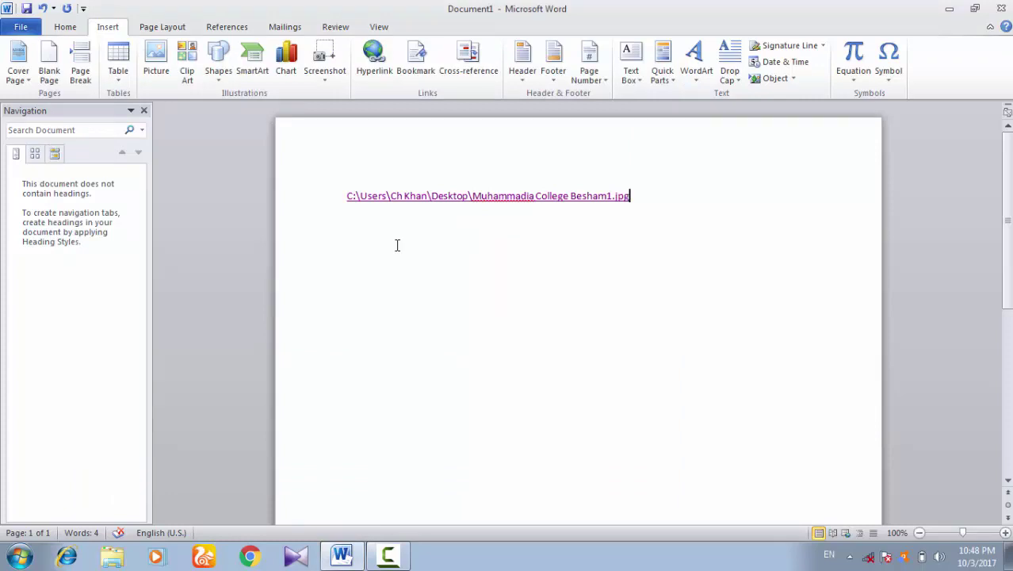
Step: On a blank line, insert a second hyperlink to introduction.pdf on the Desktop
double_click(350, 230)
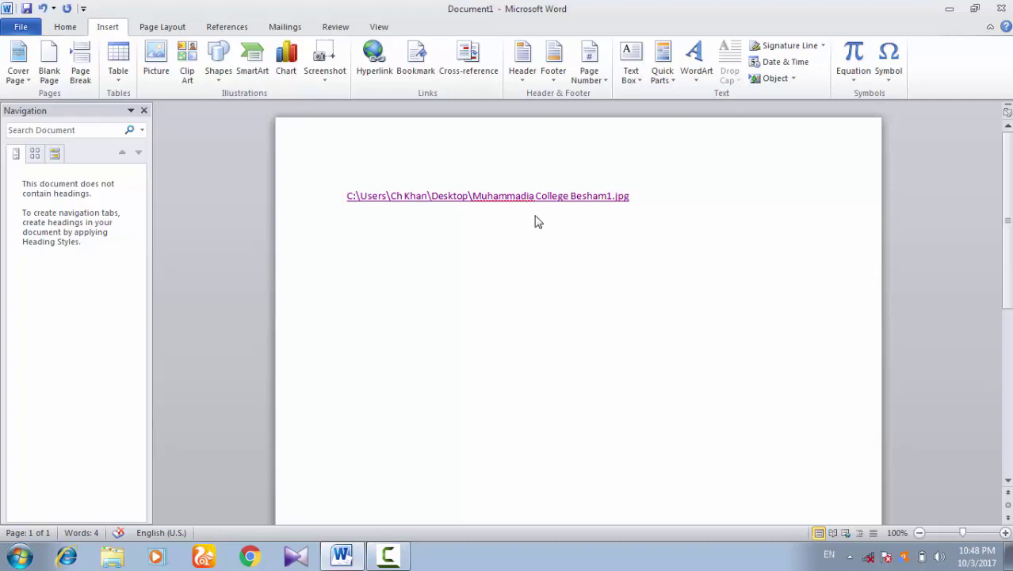
key(ctrl+k)
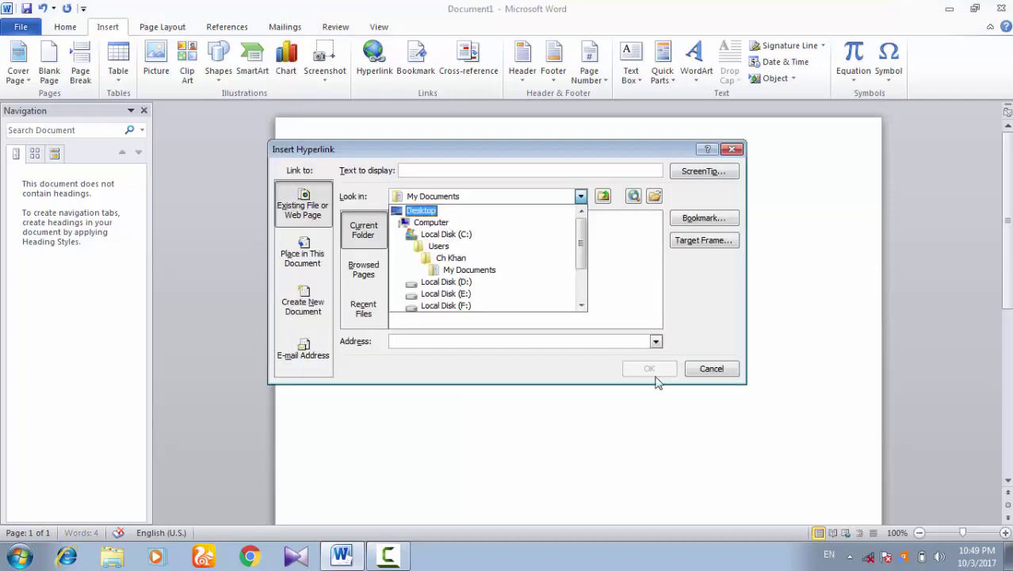
click(652, 370)
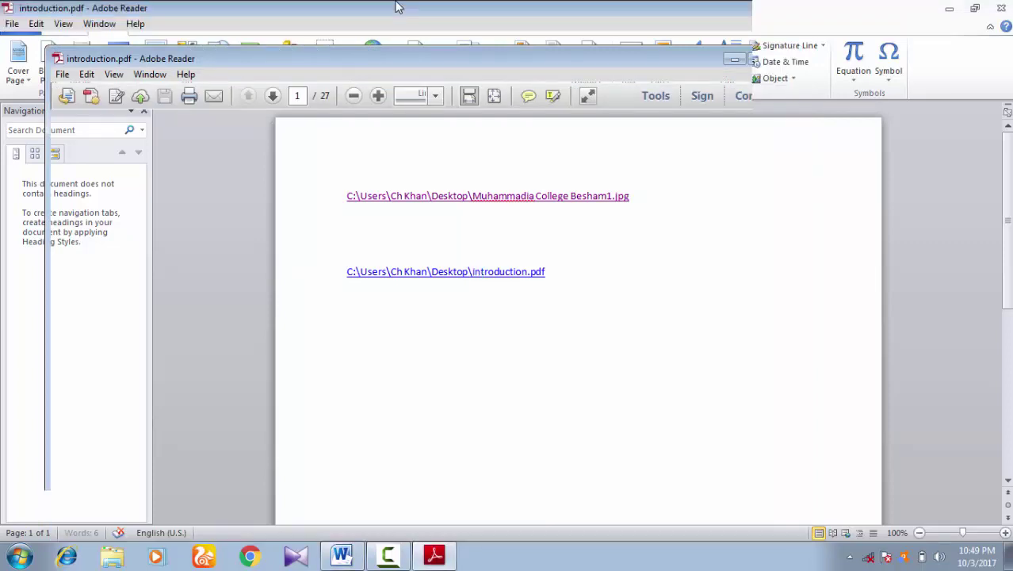
Step: Scroll through introduction.pdf in Adobe Reader, then return to the Word document
click(435, 563)
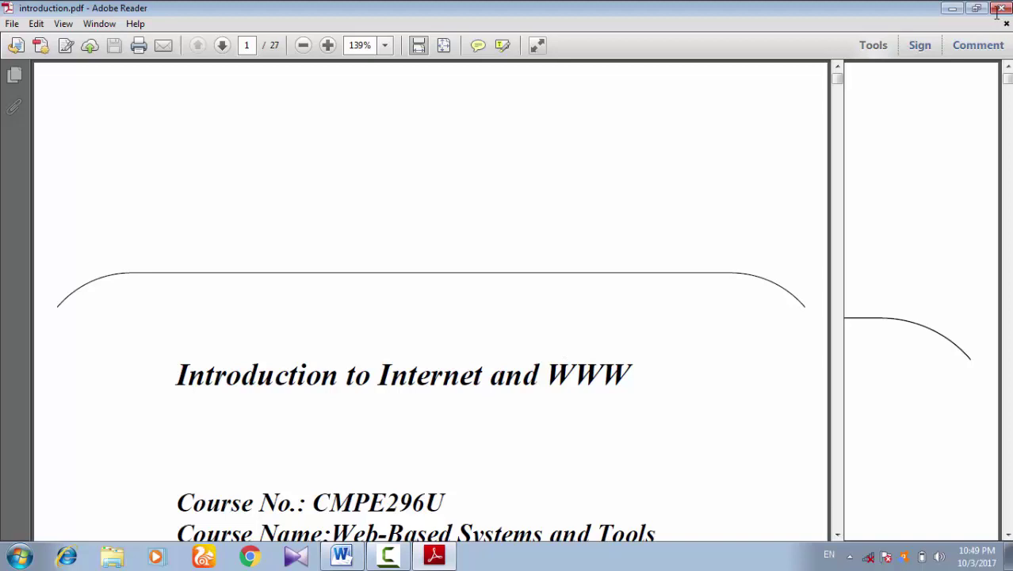
scroll(998, 12, down, 1)
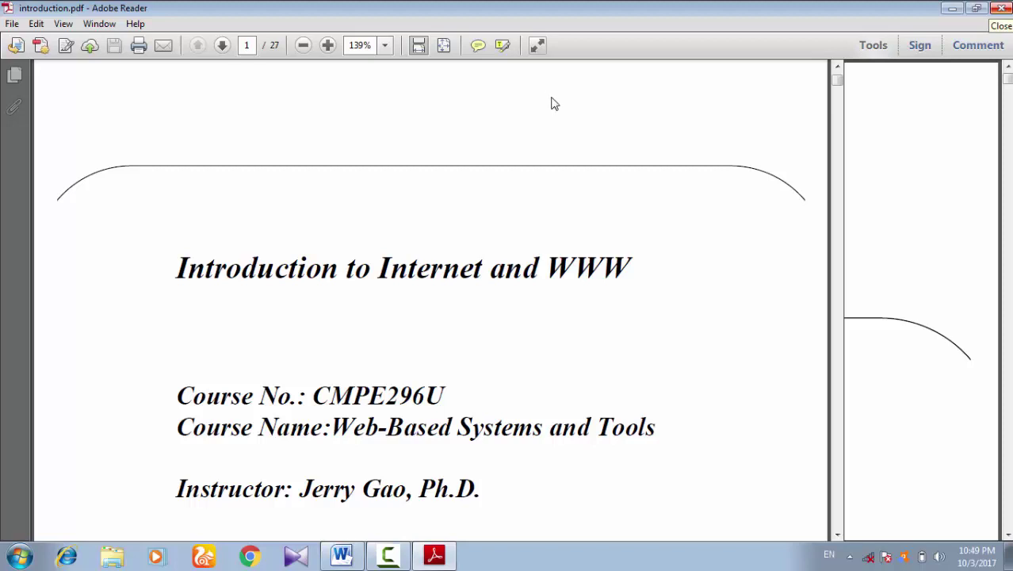
key(alt+Tab)
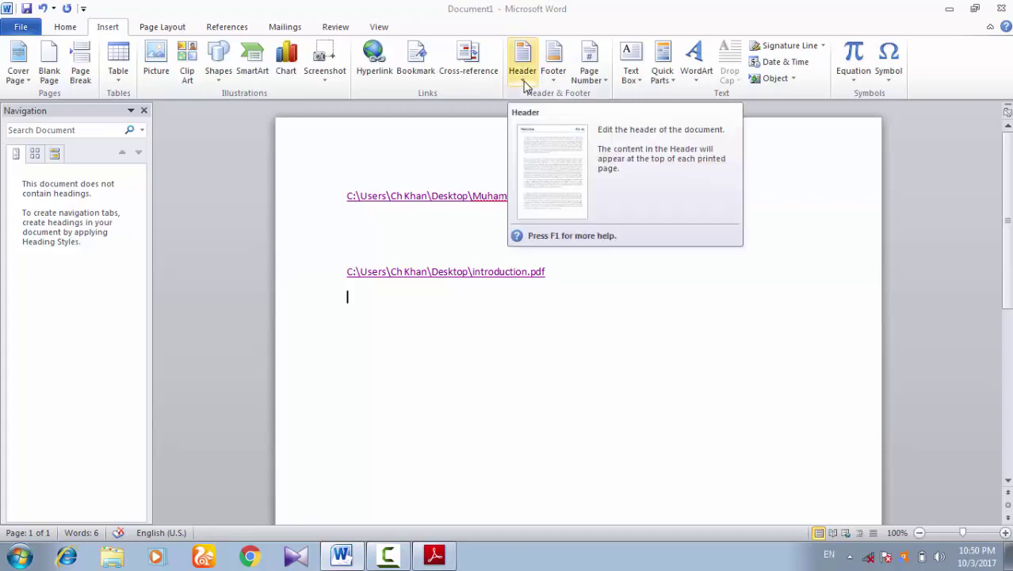
Step: Show the Header gallery with designs such as Blank, Alphabet and Annual
click(523, 85)
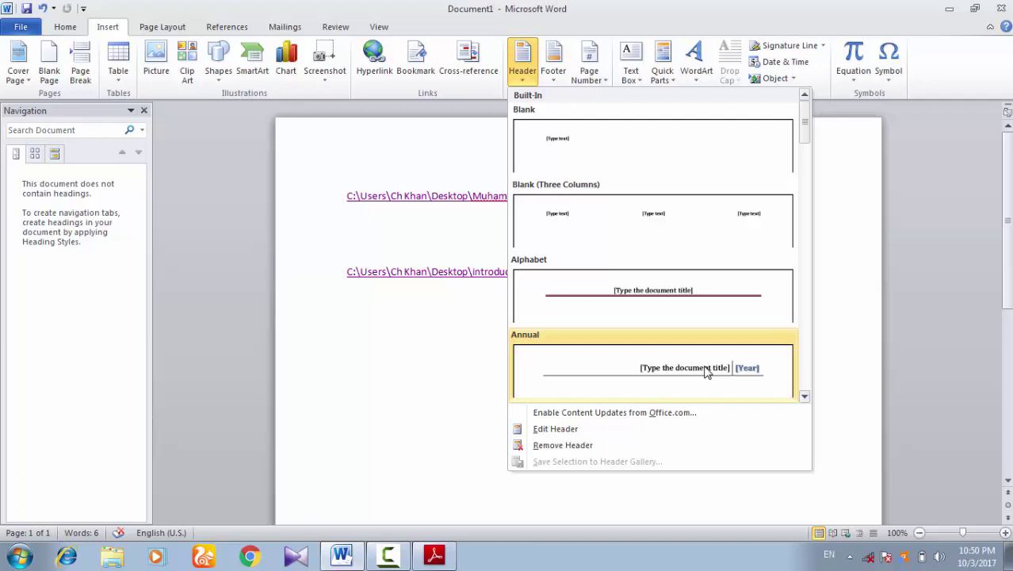
Step: Insert the Annual header titled 'Microsoft Office' and set its year to 2017
click(707, 372)
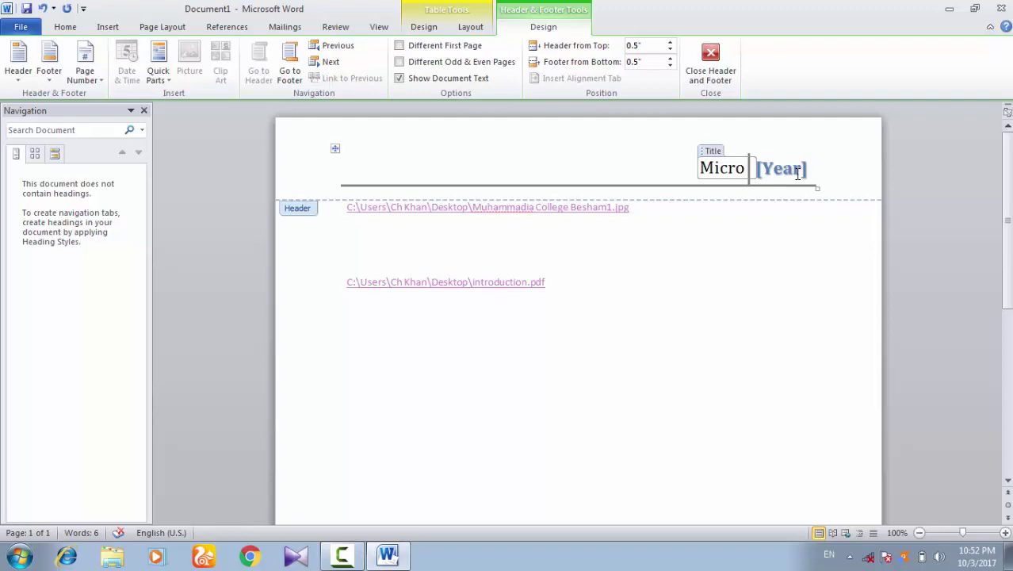
text(soft Office)
click(799, 174)
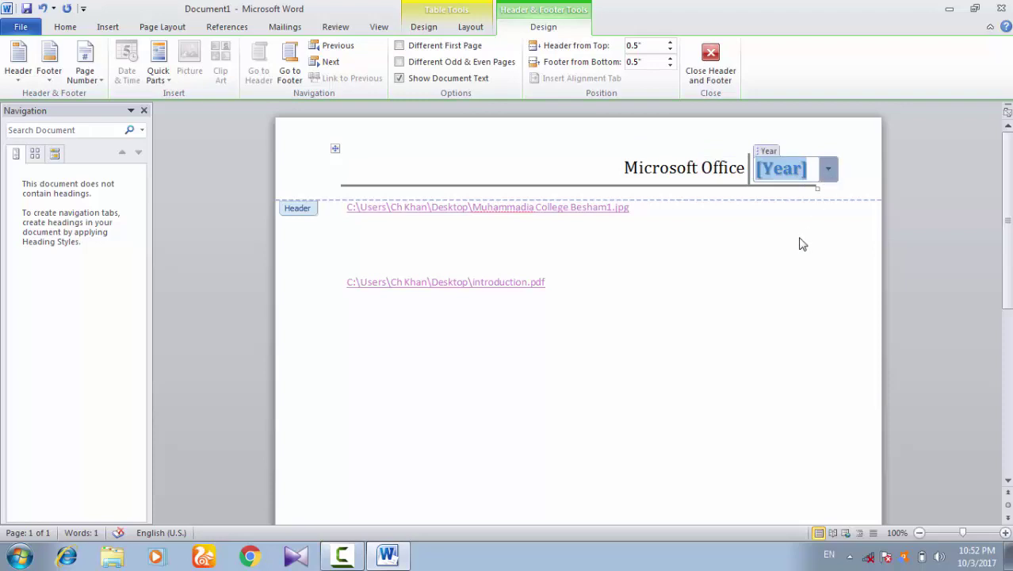
click(826, 168)
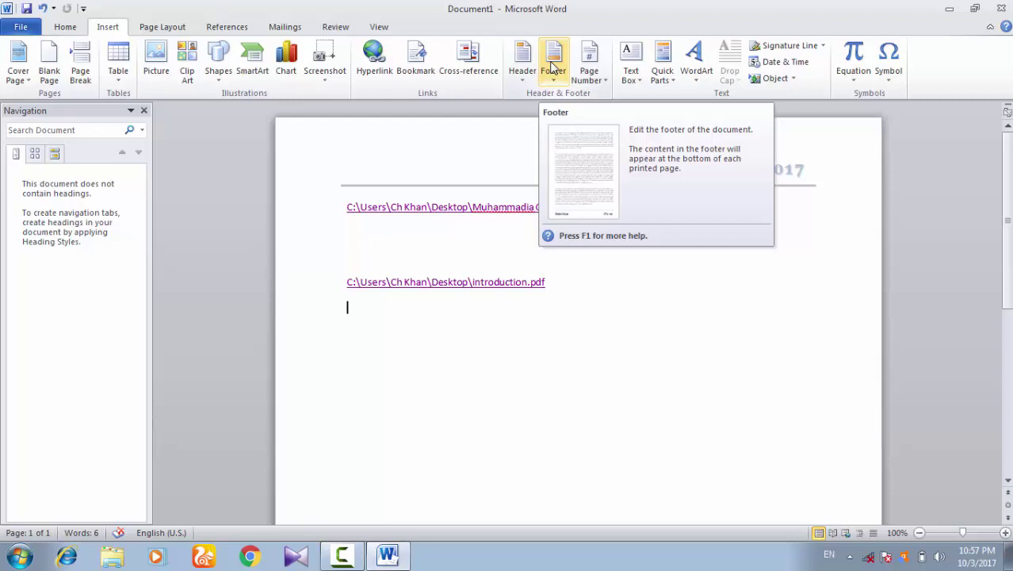
Step: Insert the Annual built-in footer so page number 1 shows at the page bottom
click(552, 70)
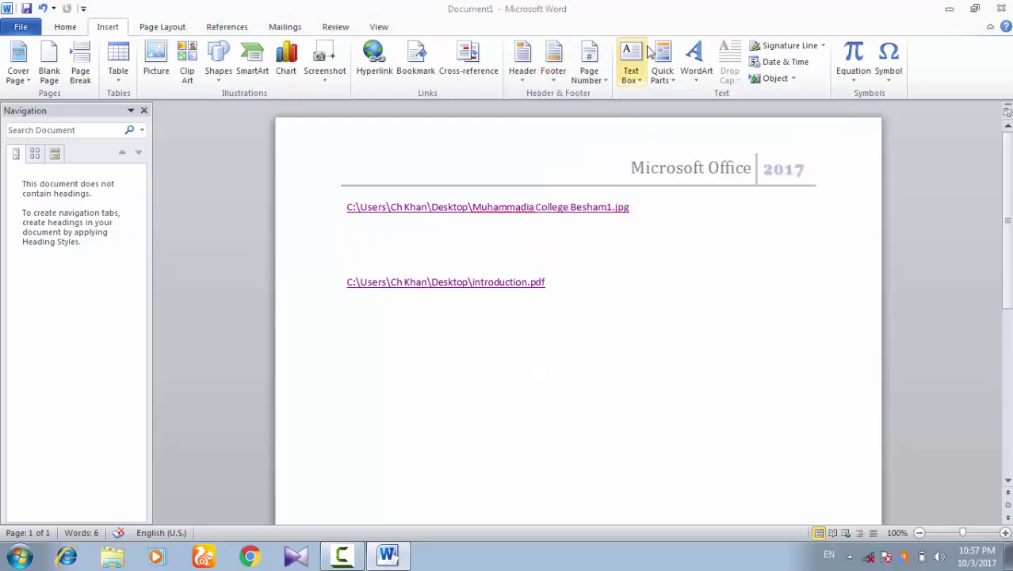
click(554, 68)
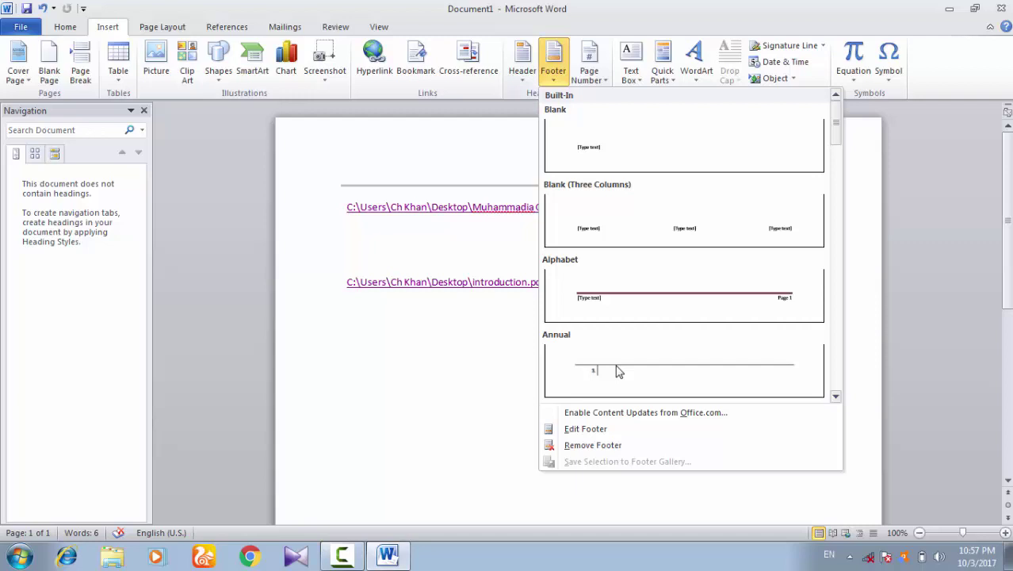
click(618, 371)
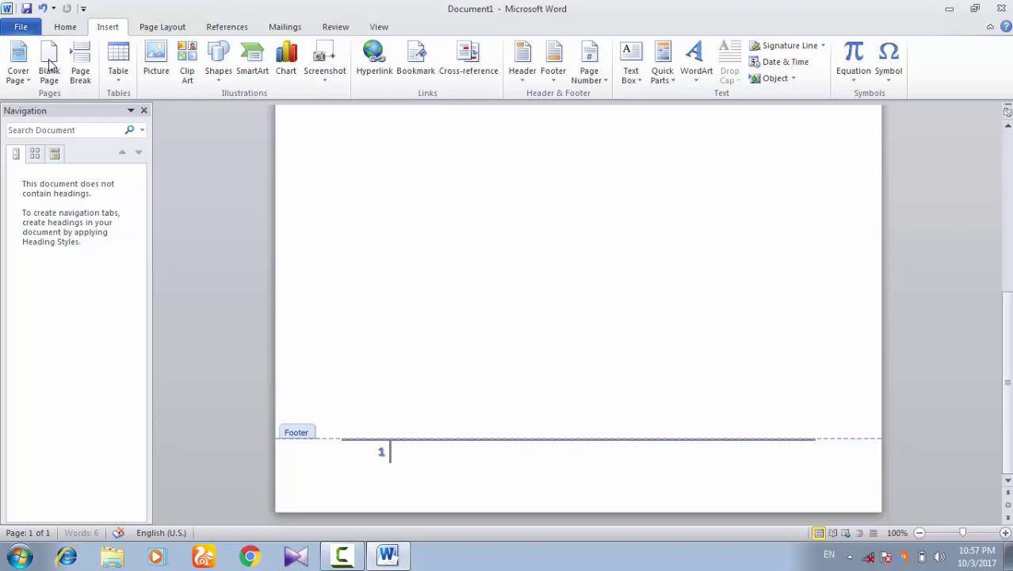
Step: Insert a blank page so the document extends to four pages
click(49, 65)
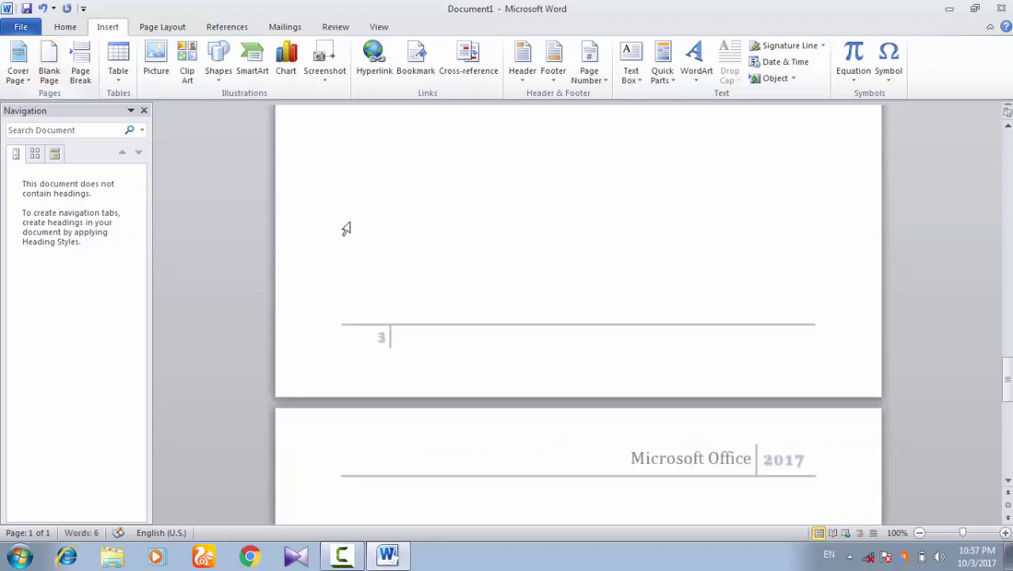
scroll(685, 370, down, 2)
scroll(690, 378, down, 3)
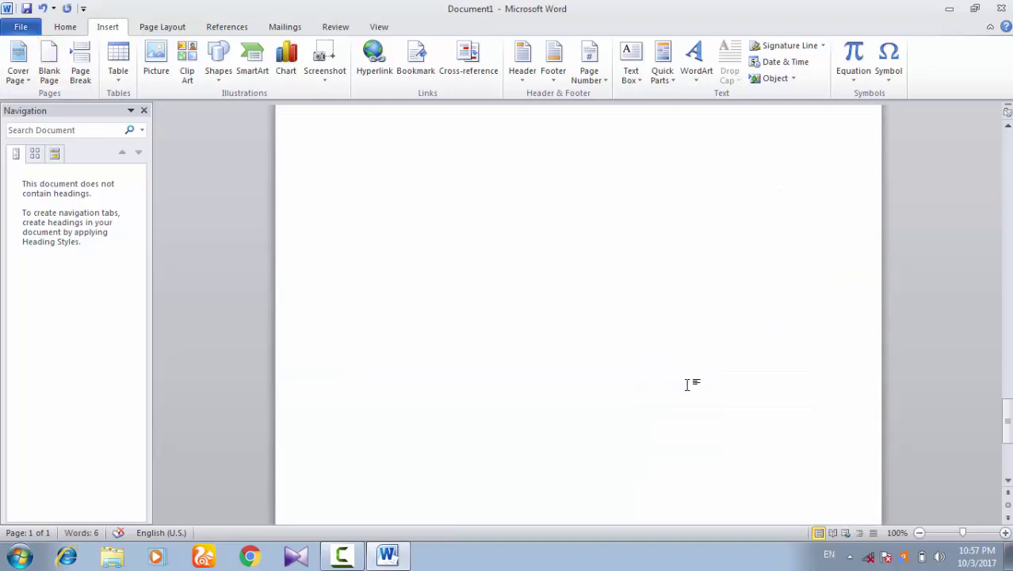
scroll(687, 384, up, 2)
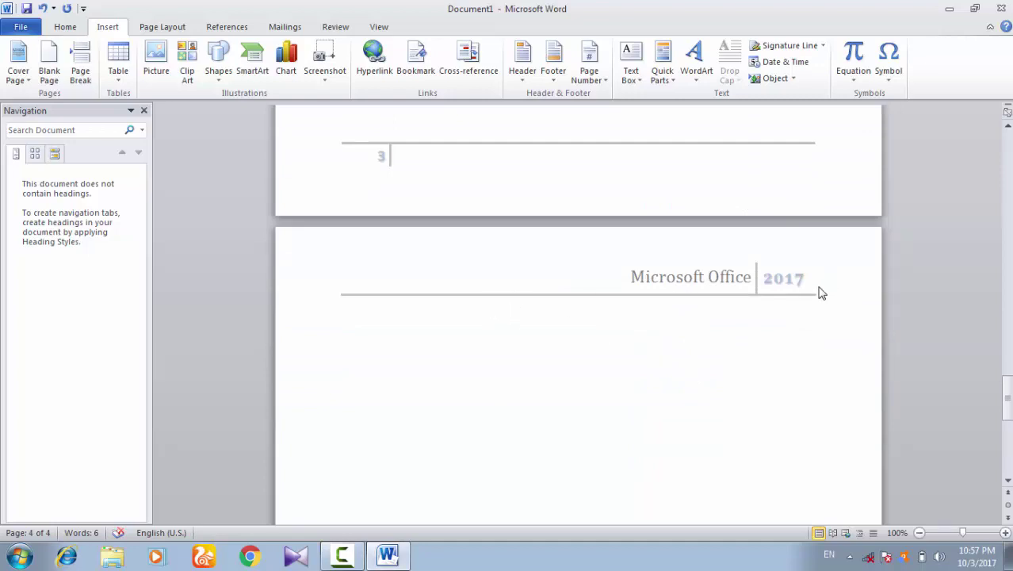
scroll(793, 298, down, 3)
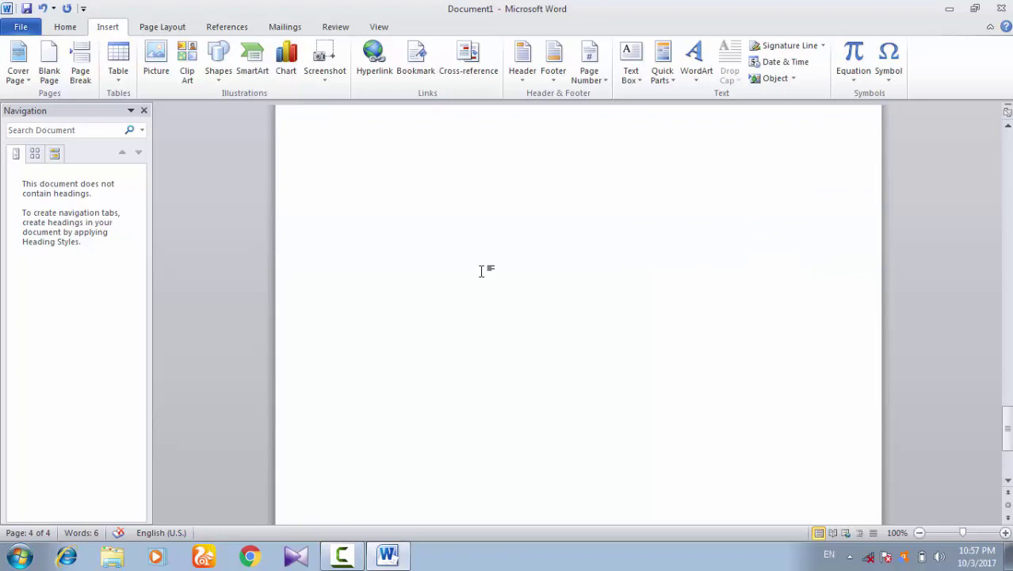
Step: Return to the top of page 1 and show the Page Number placement options
scroll(480, 271, up, 3)
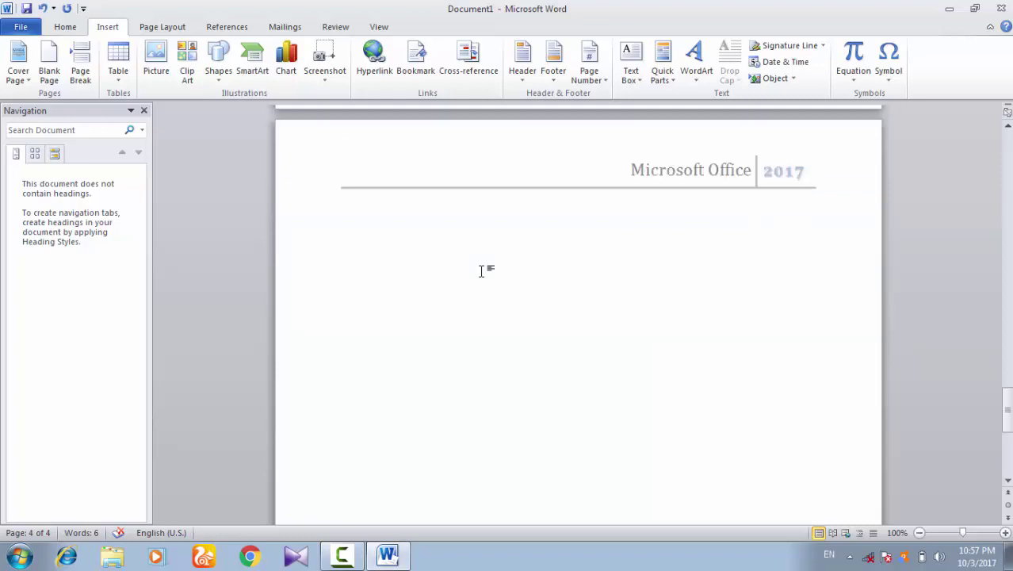
scroll(479, 271, up, 5)
scroll(476, 272, up, 3)
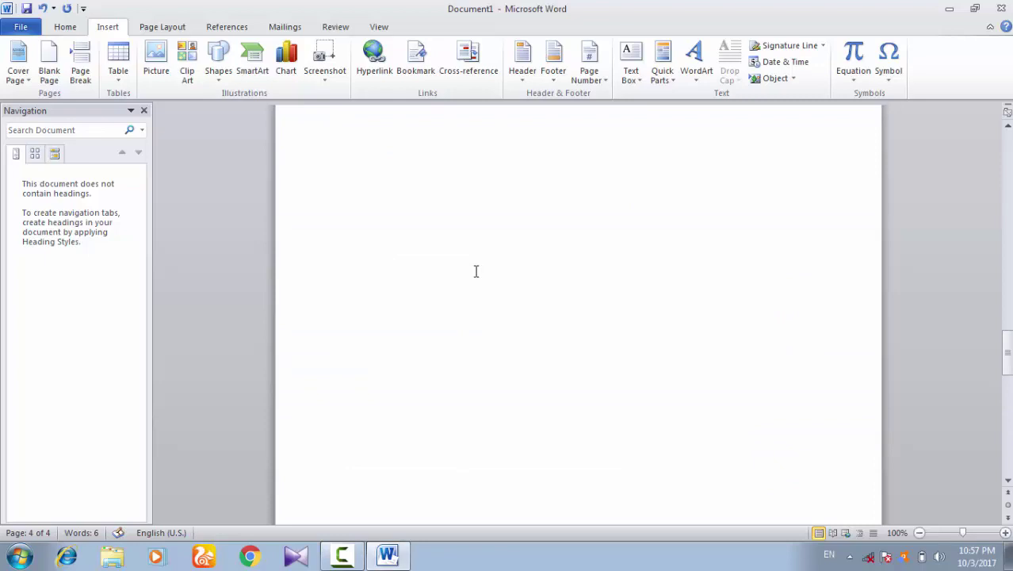
key(ctrl+Home)
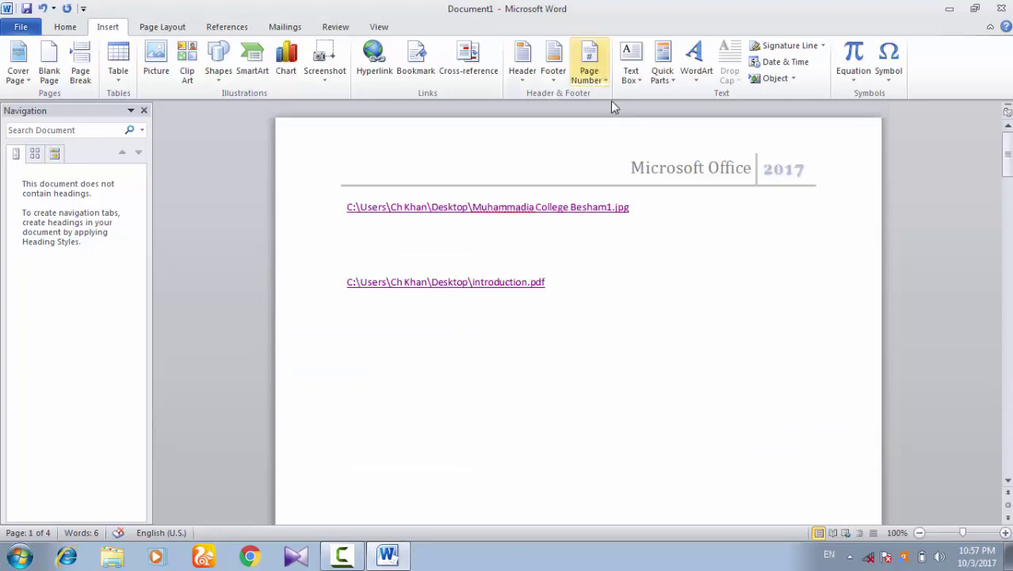
click(610, 101)
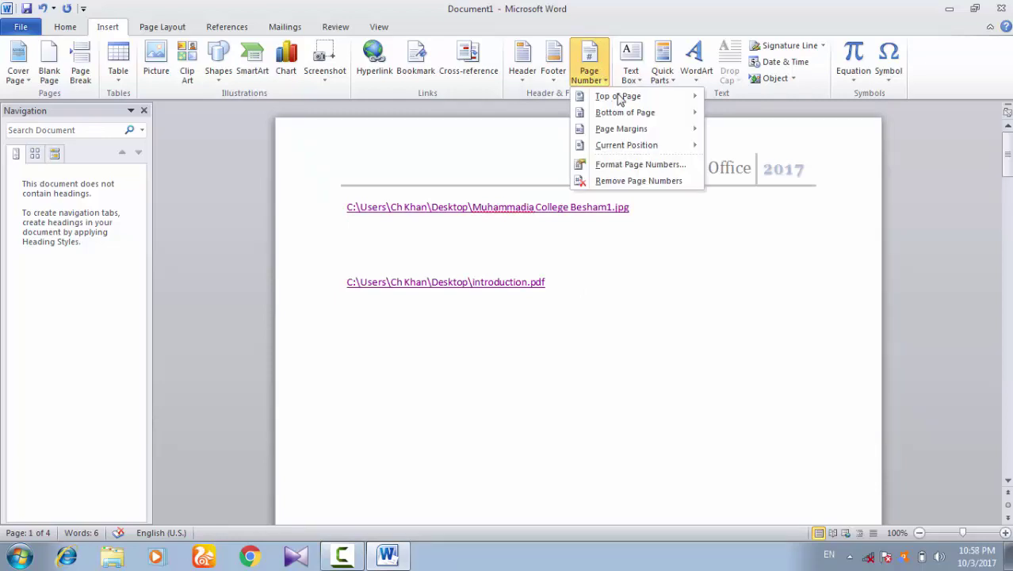
Step: Add a plain centred page number at the top of every page and return to the body text
click(621, 98)
click(799, 300)
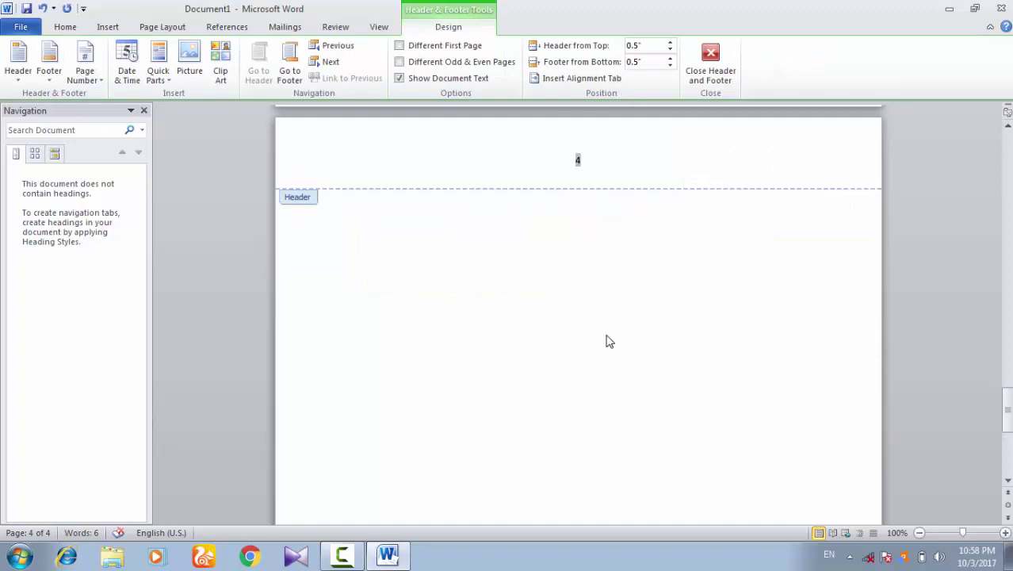
double_click(605, 337)
scroll(603, 327, down, 10)
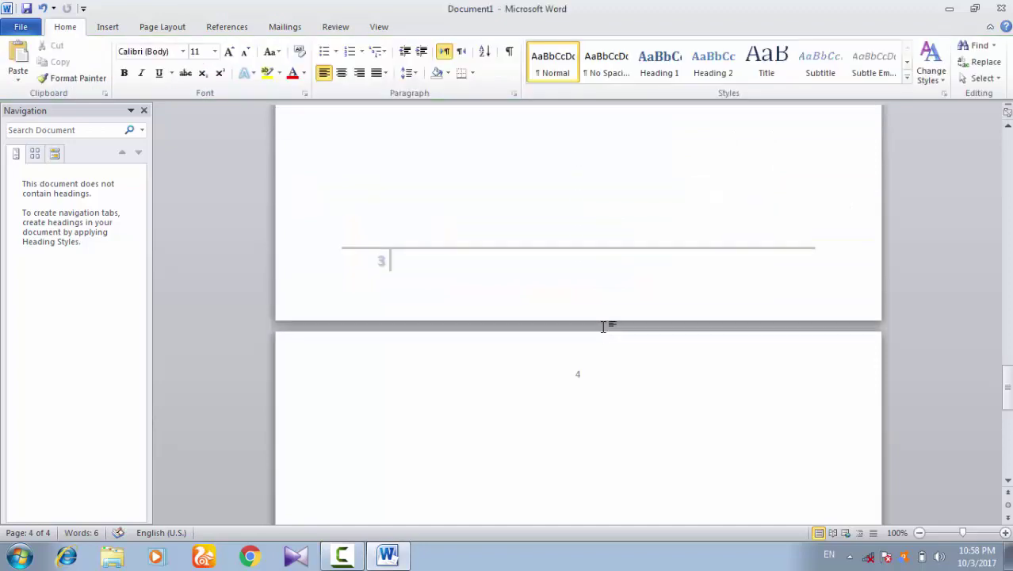
scroll(603, 327, up, 15)
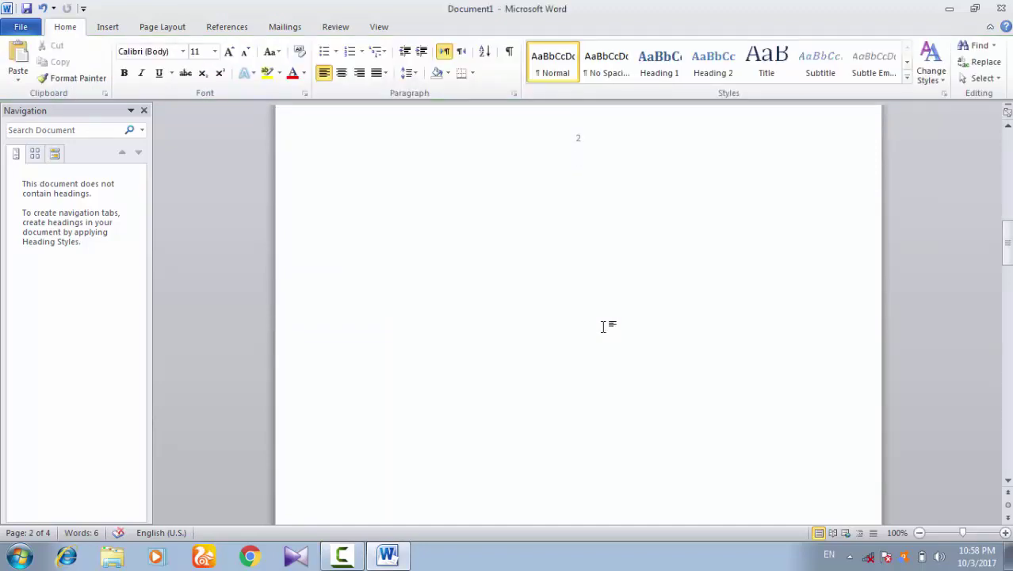
scroll(602, 326, up, 2)
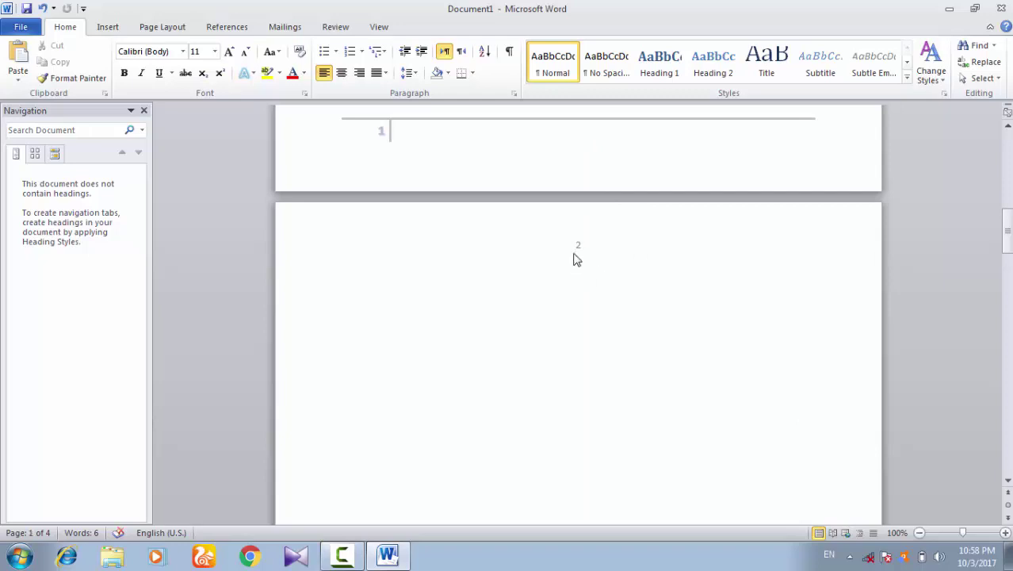
scroll(576, 260, up, 5)
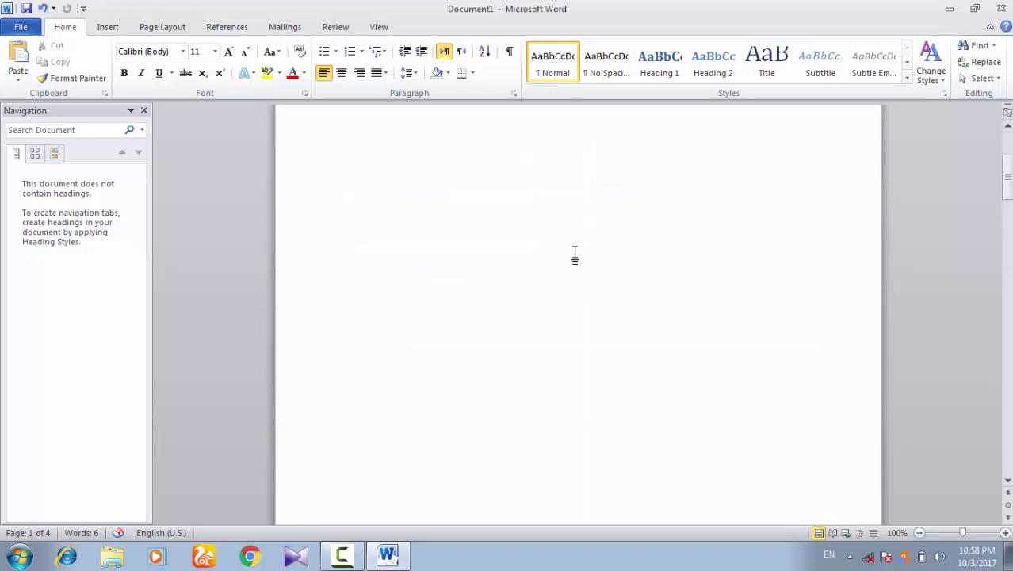
scroll(579, 270, up, 2)
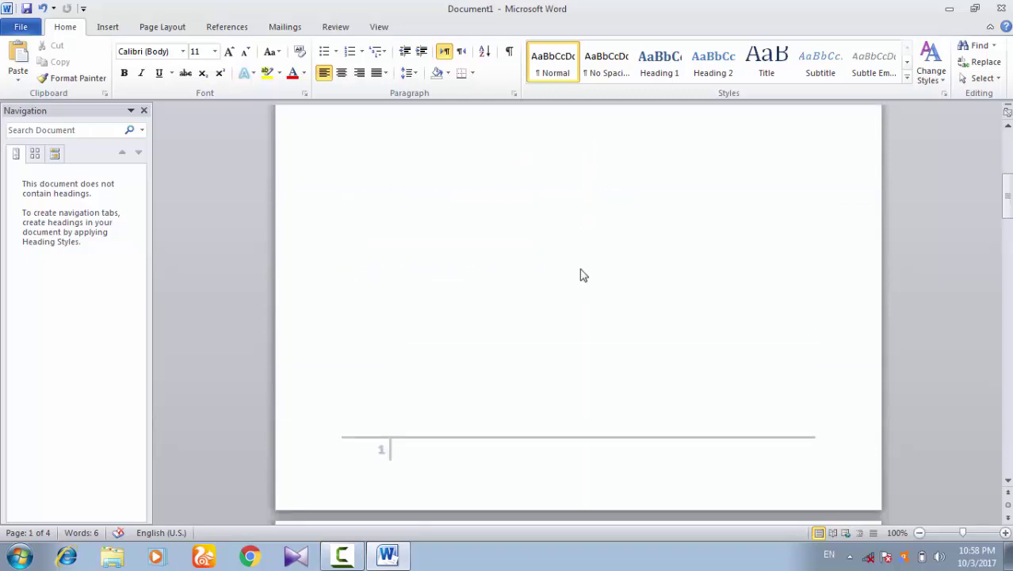
scroll(581, 274, down, 6)
scroll(581, 274, down, 20)
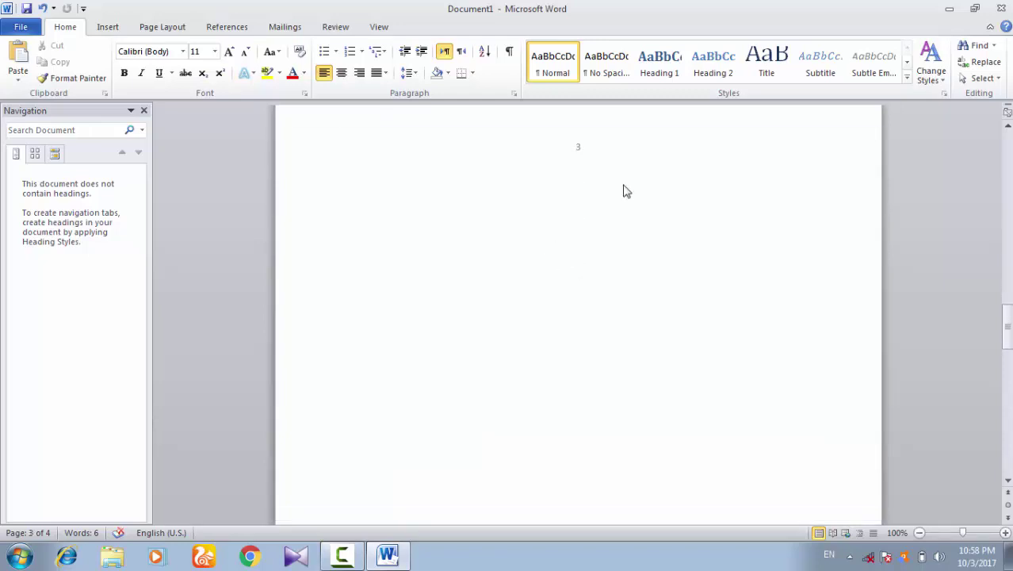
key(alt+n)
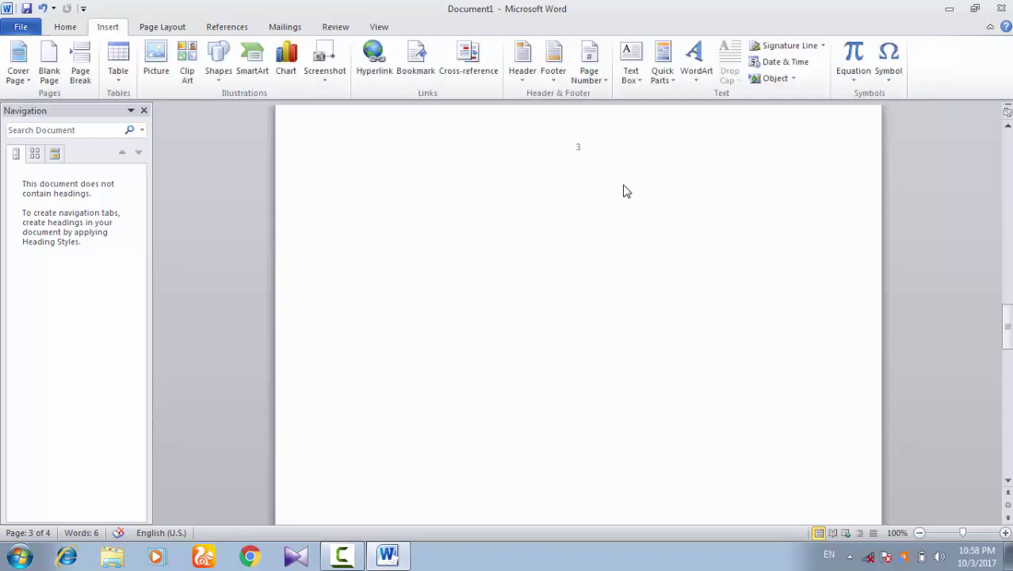
Step: Switch the bottom page numbers to the Accent Bar 1 style, reading like '3 | Page'
click(591, 71)
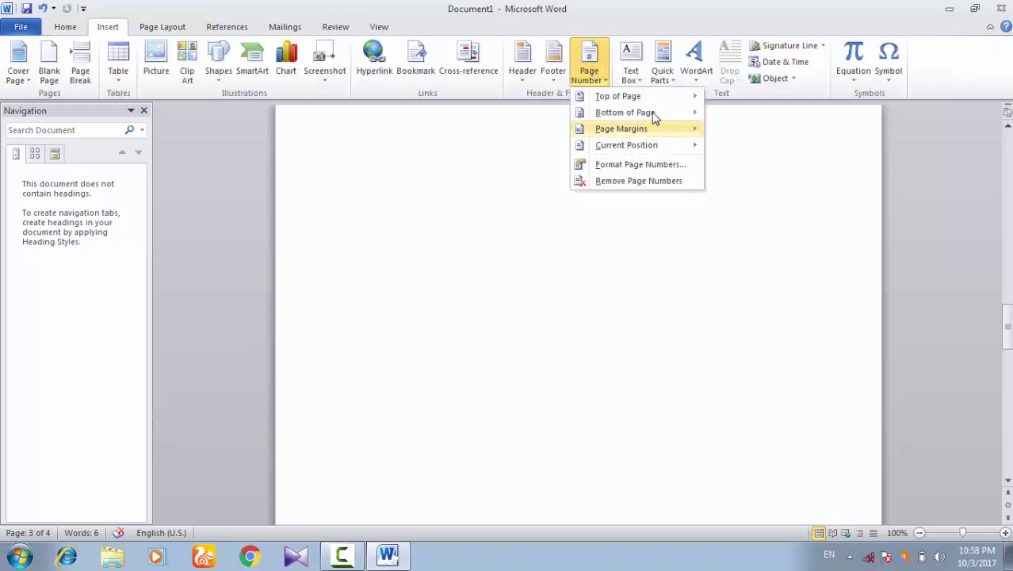
mouse_move(625, 113)
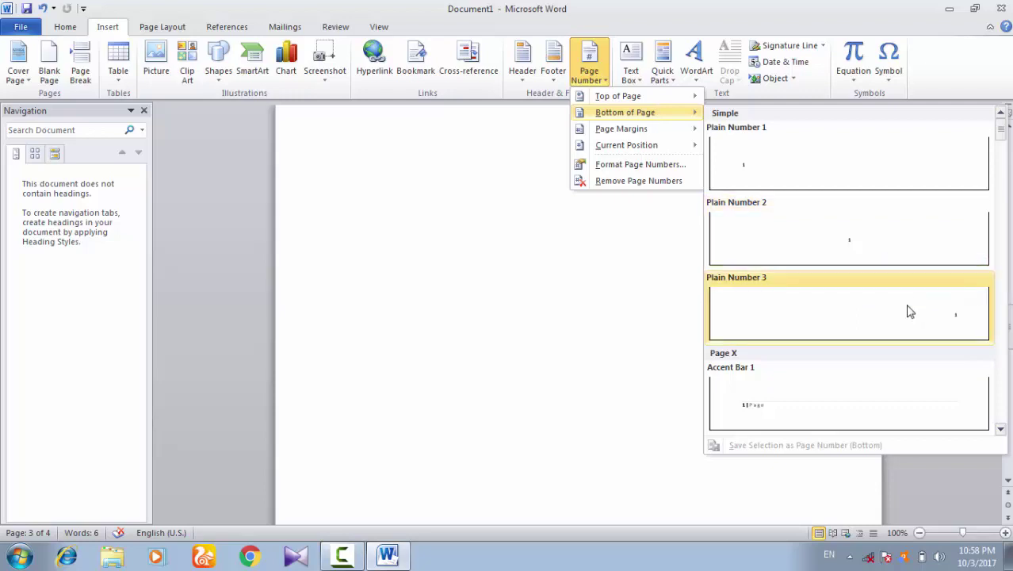
click(767, 406)
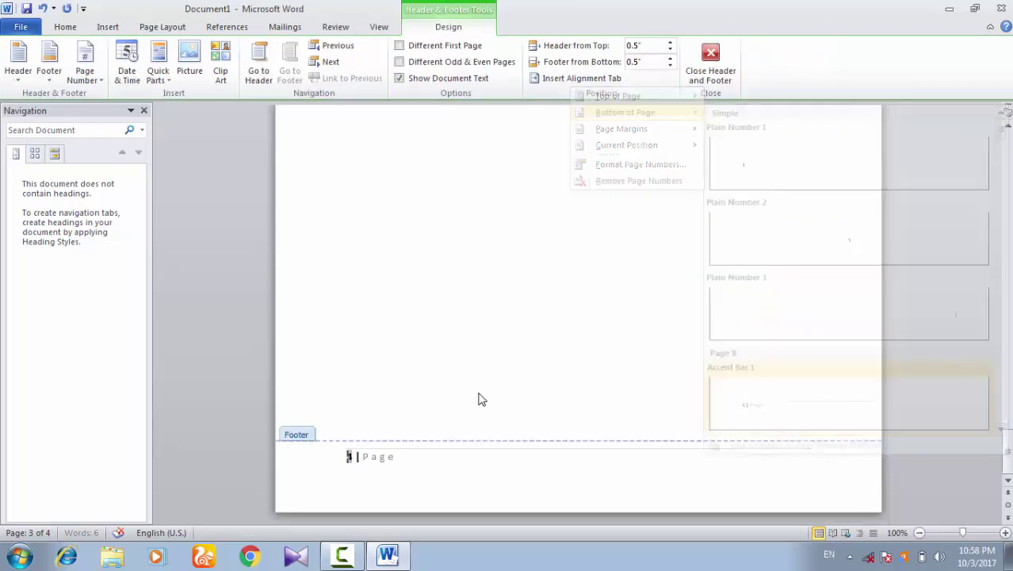
double_click(690, 336)
scroll(640, 258, up, 5)
scroll(385, 271, up, 1)
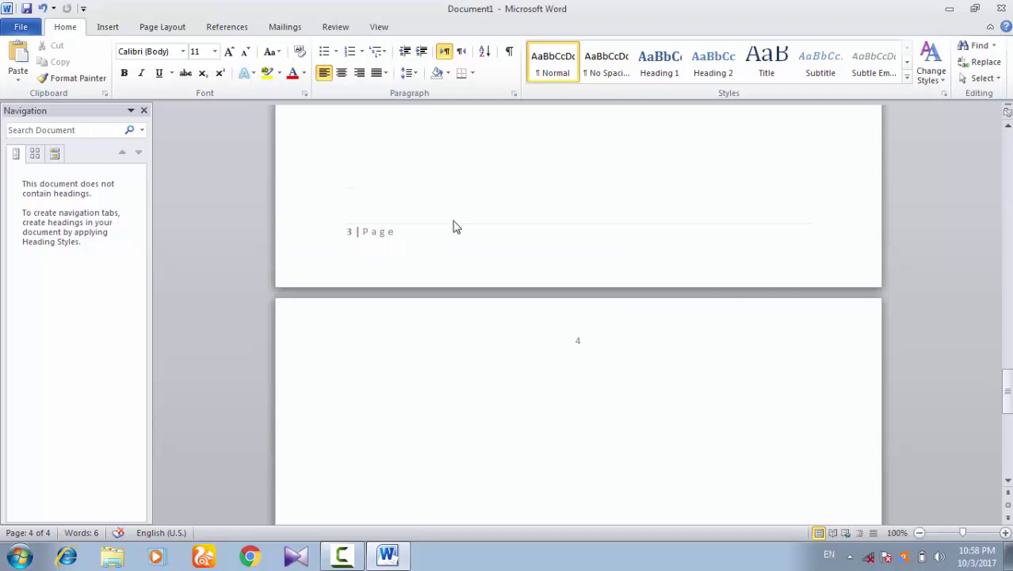
scroll(547, 173, up, 3)
scroll(545, 175, up, 3)
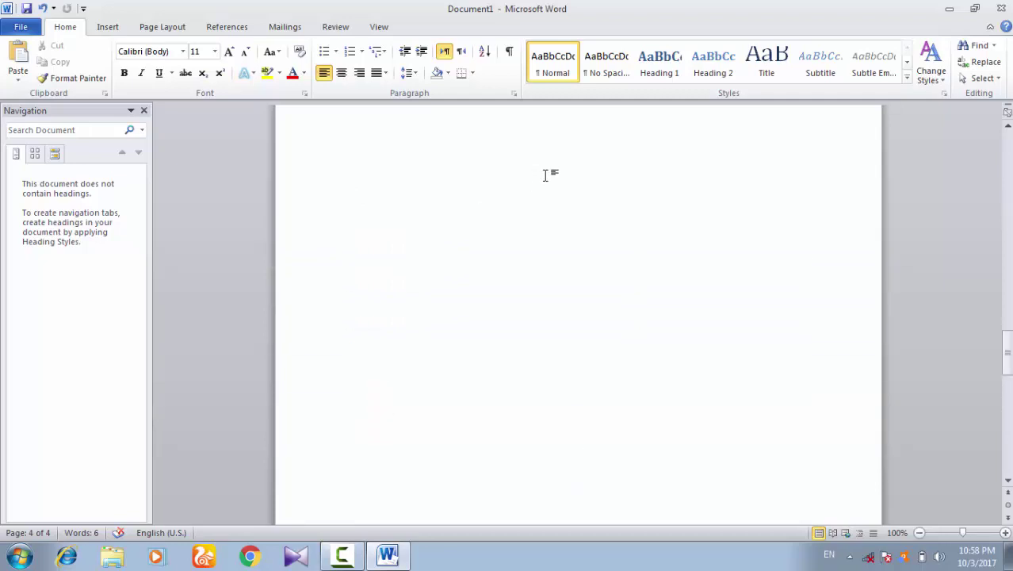
scroll(545, 175, up, 1)
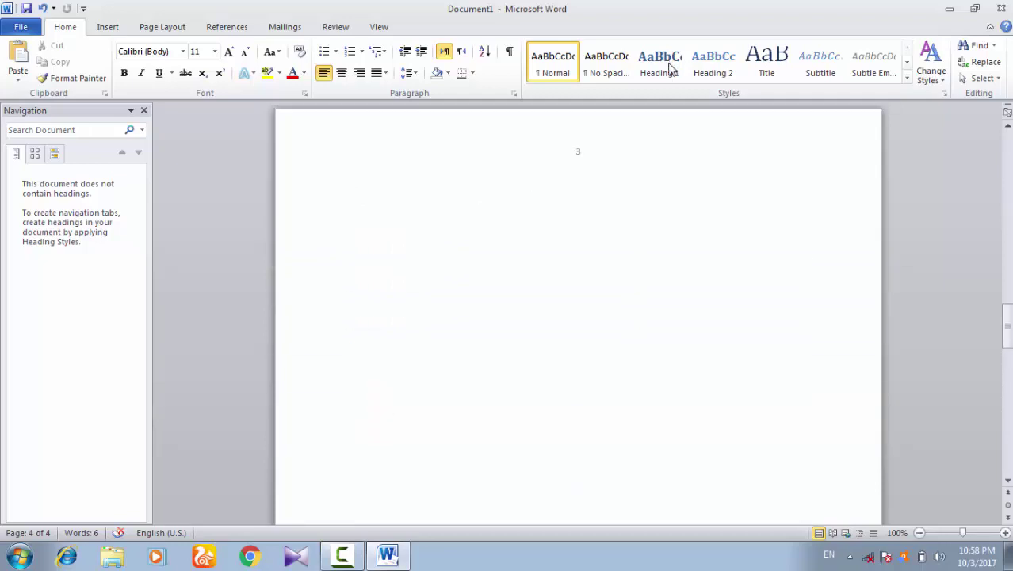
scroll(668, 69, down, 1)
Step: Add 'Page | N' accent-bar page numbers in the right page margin and close footer editing
click(589, 73)
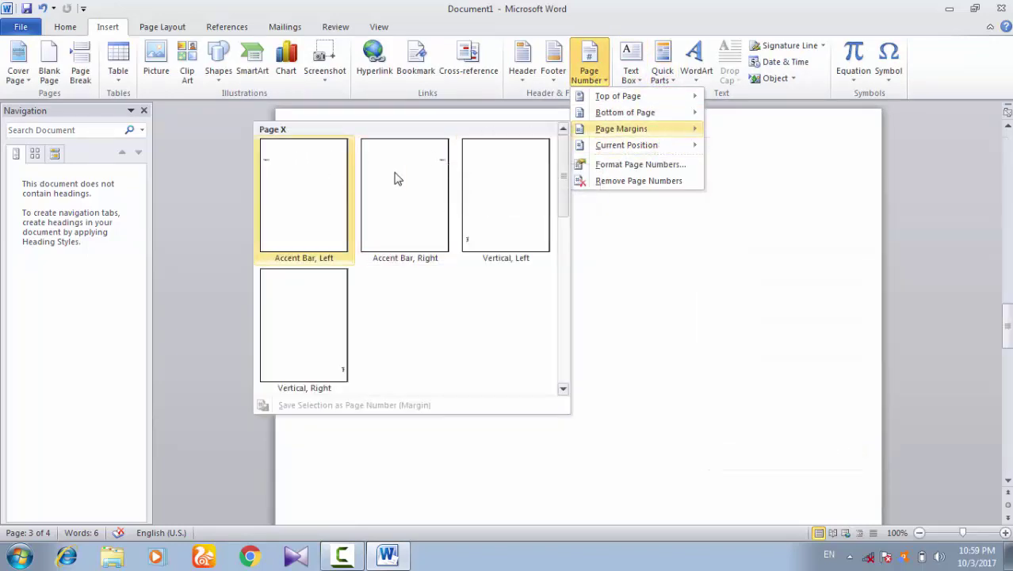
click(413, 180)
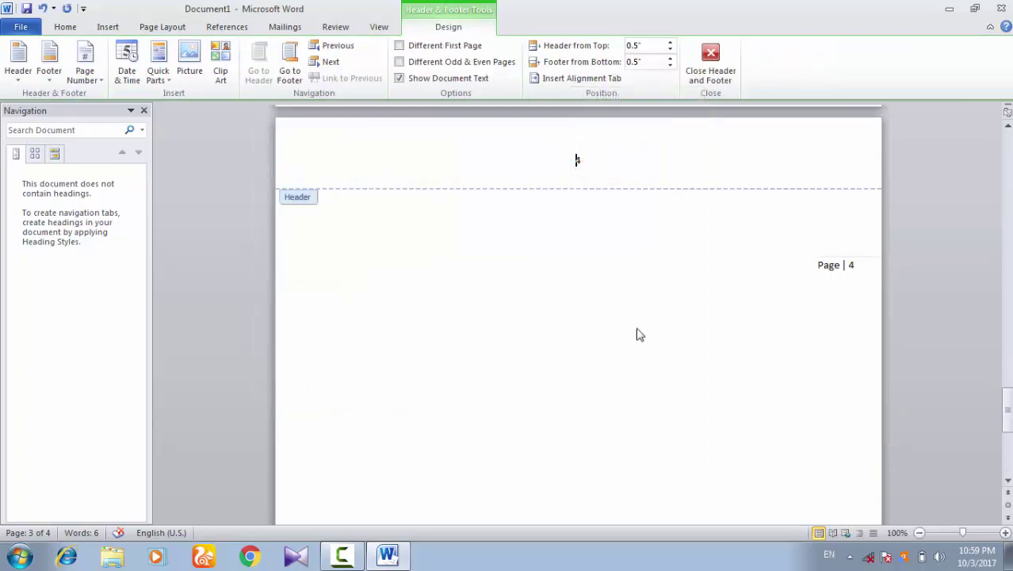
double_click(663, 338)
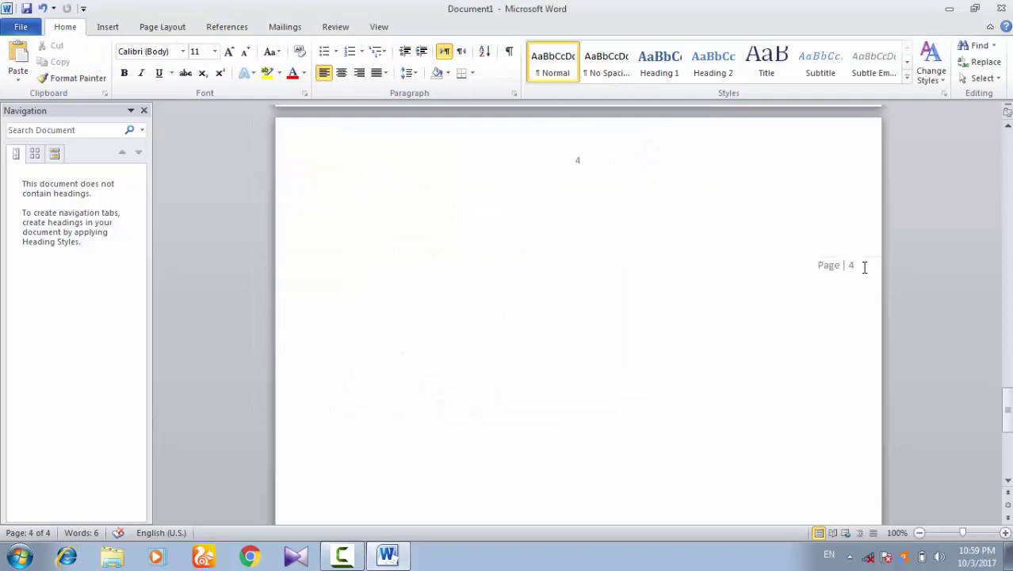
scroll(796, 271, up, 5)
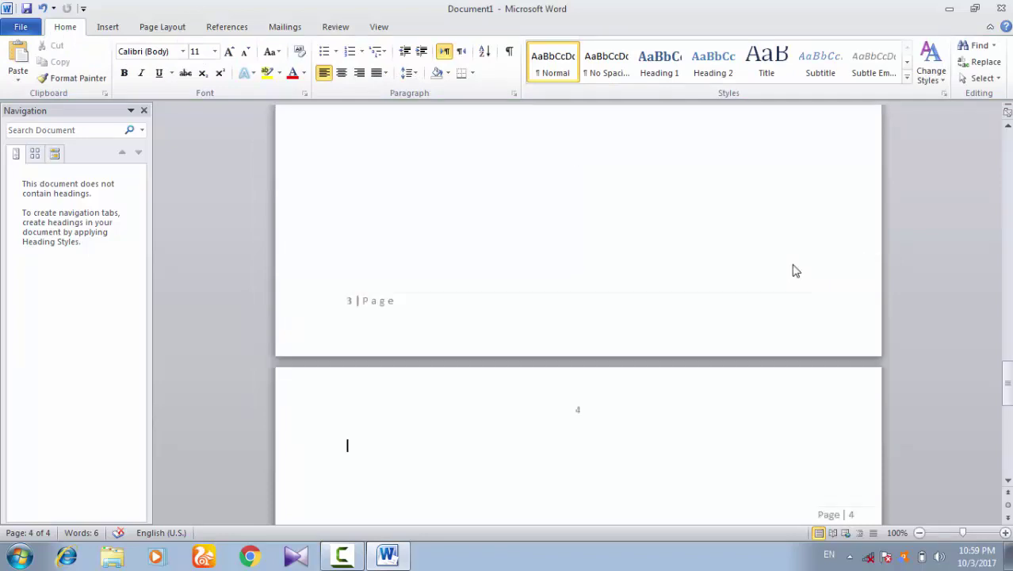
scroll(796, 270, up, 5)
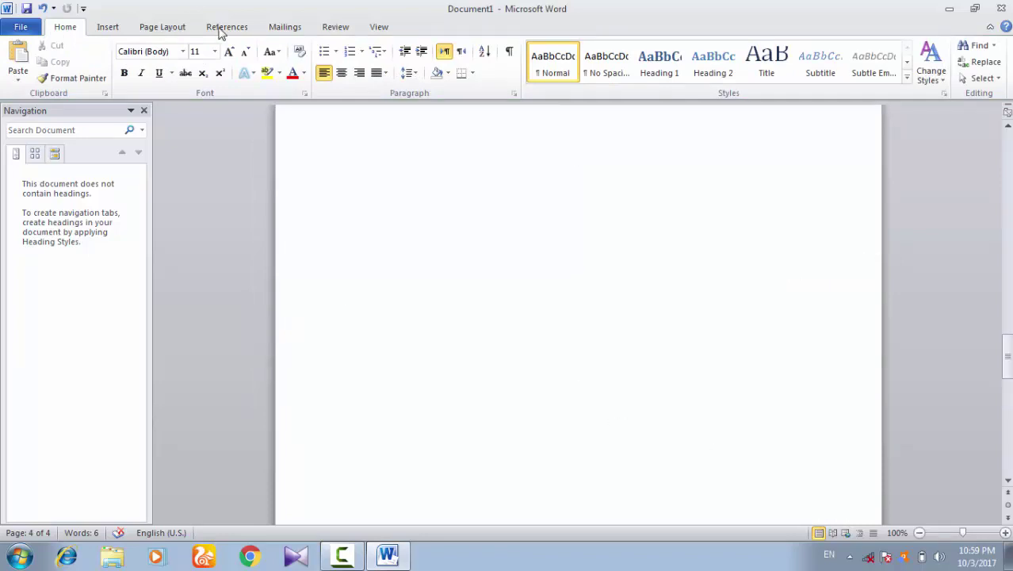
click(108, 27)
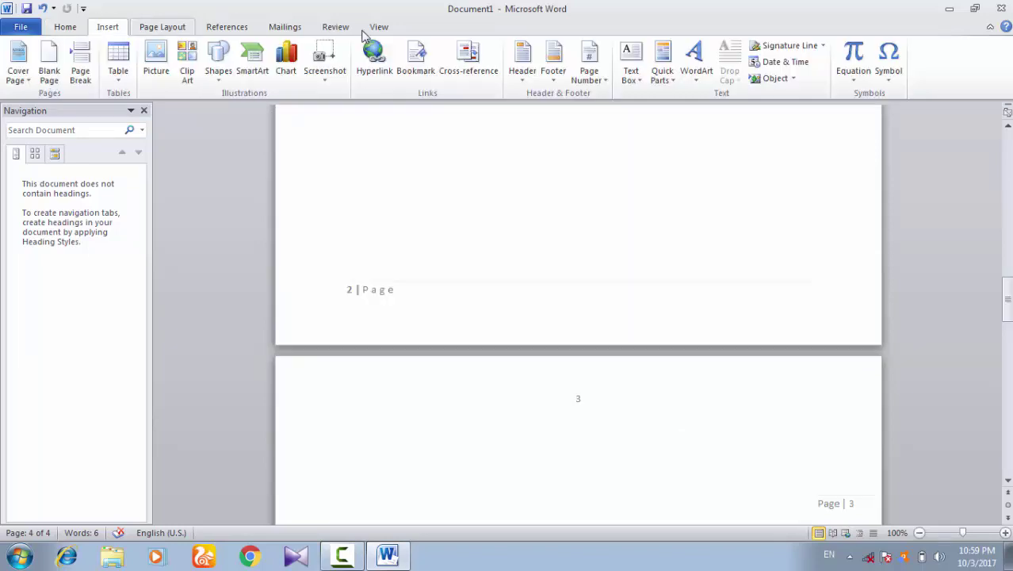
click(589, 63)
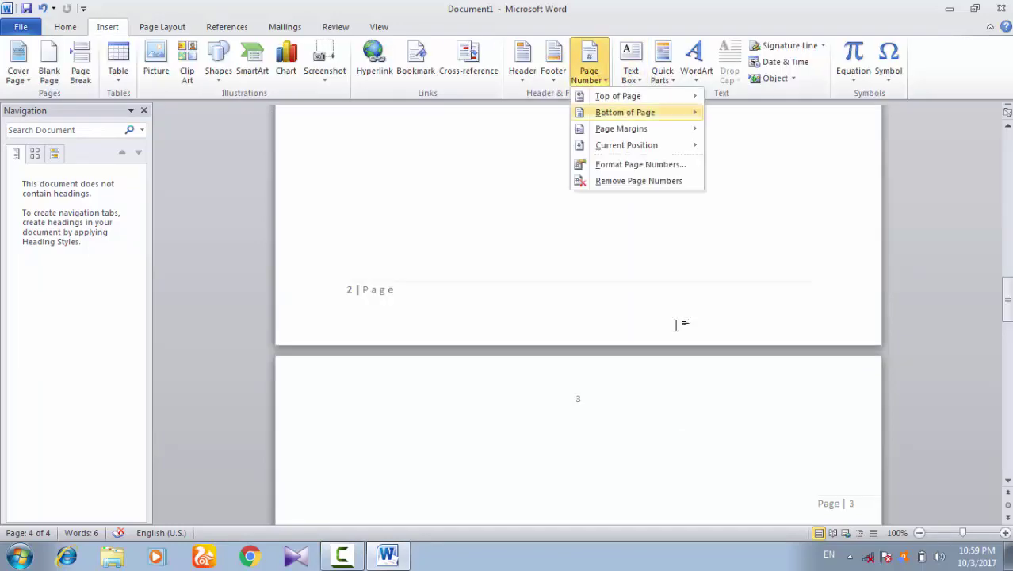
scroll(675, 326, up, 2)
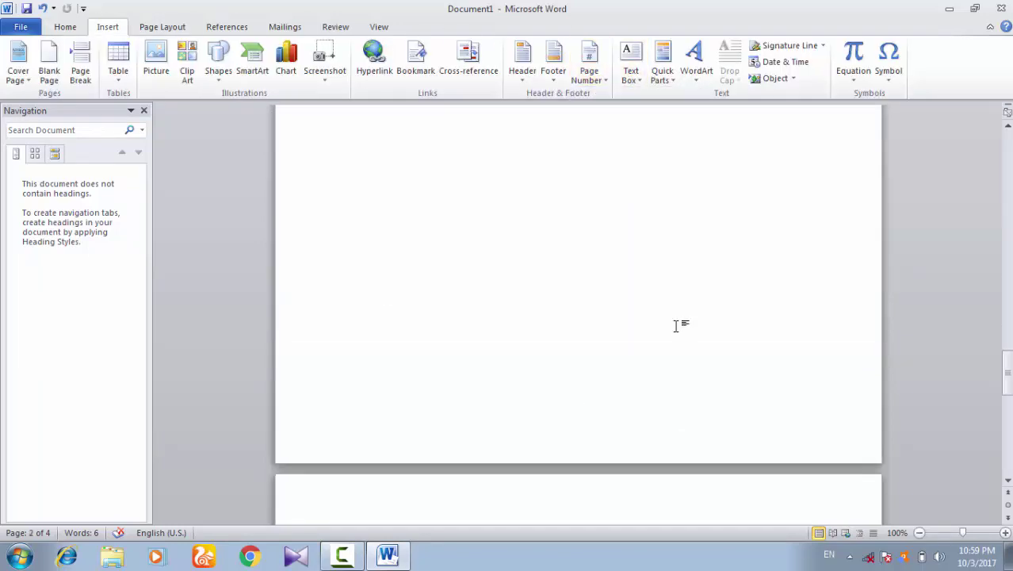
scroll(676, 326, down, 4)
scroll(674, 341, down, 3)
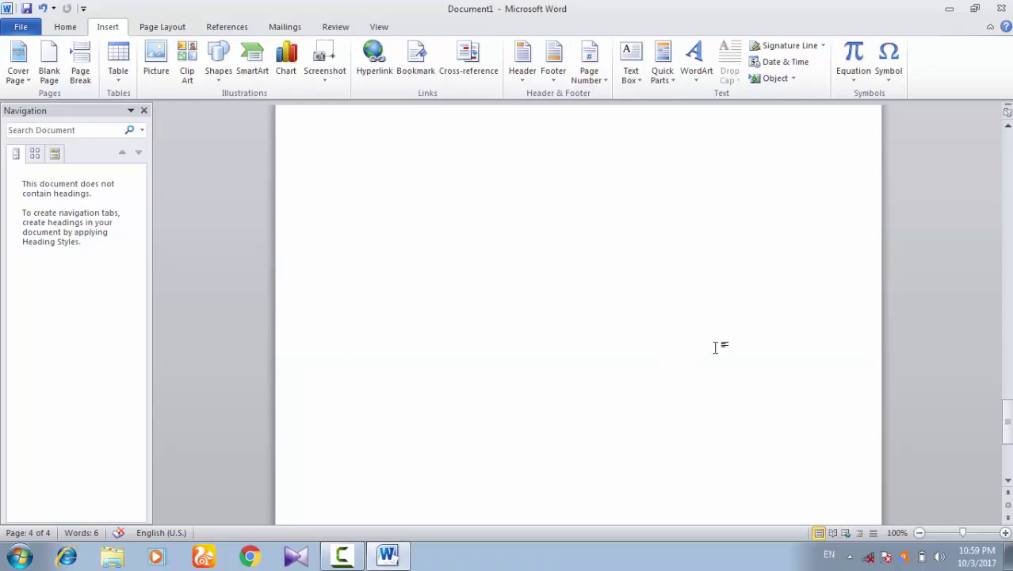
scroll(715, 347, up, 5)
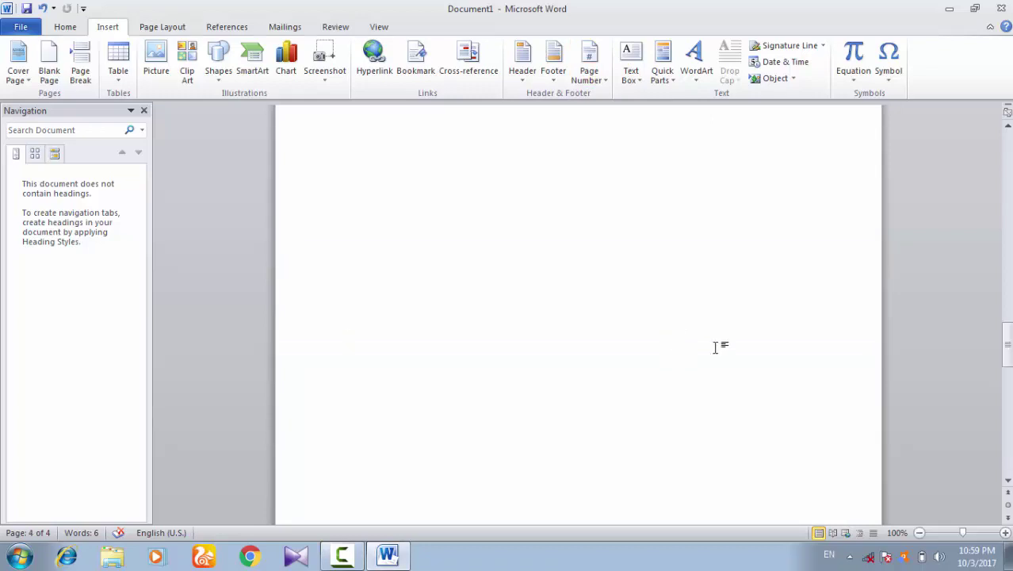
scroll(715, 346, up, 5)
scroll(715, 346, up, 5)
scroll(715, 346, up, 5)
scroll(716, 346, up, 3)
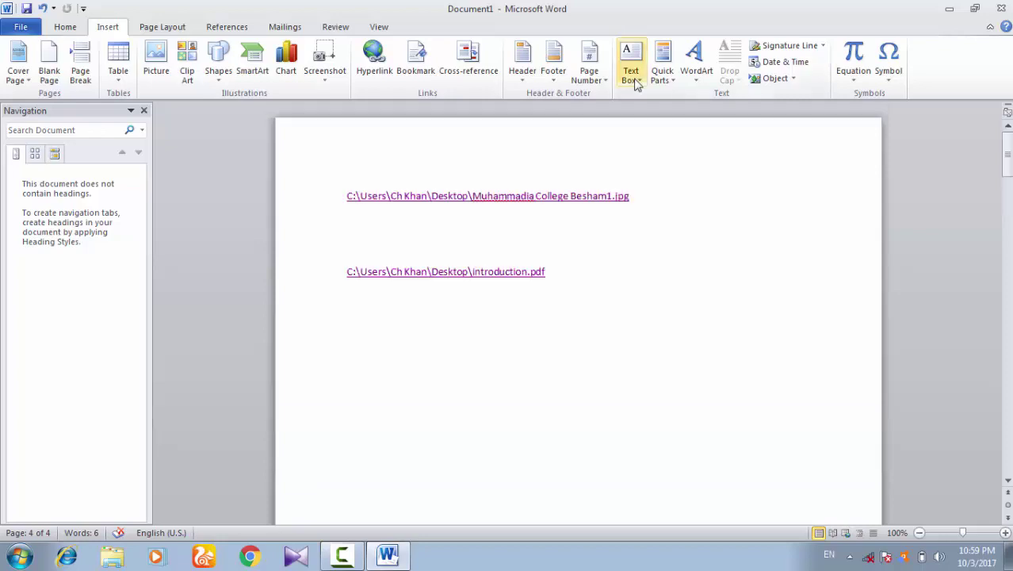
Step: Insert an Alphabet Quote text box on page 4 reading 'We are pakistani and we love our country.'
click(634, 81)
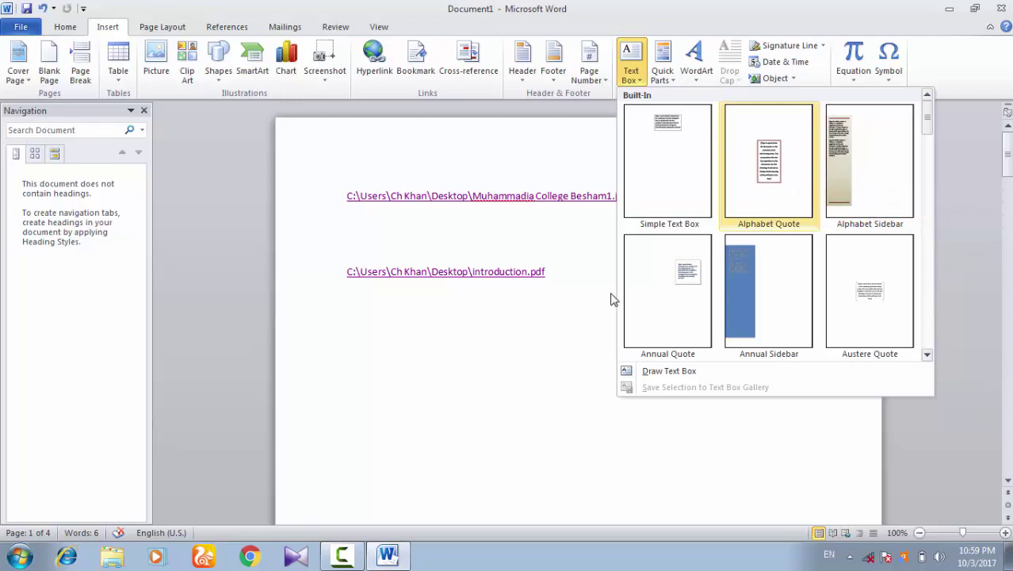
key(Return)
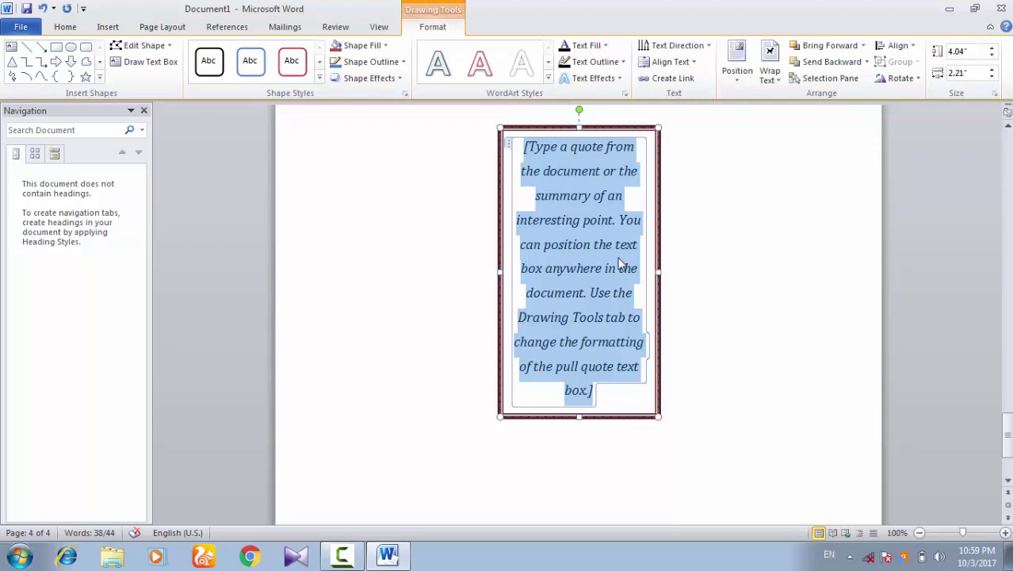
text(We a)
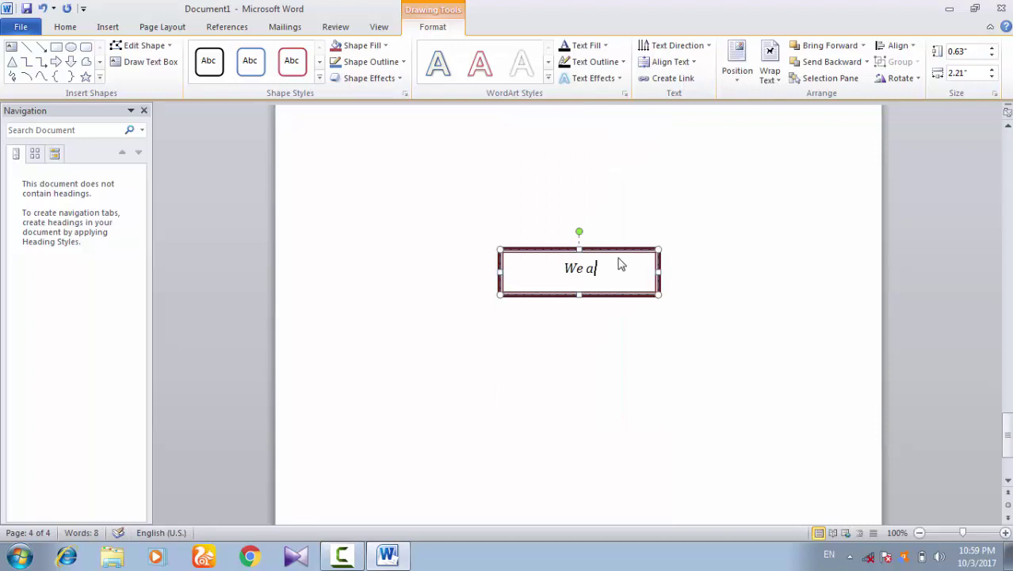
text(re pakistan)
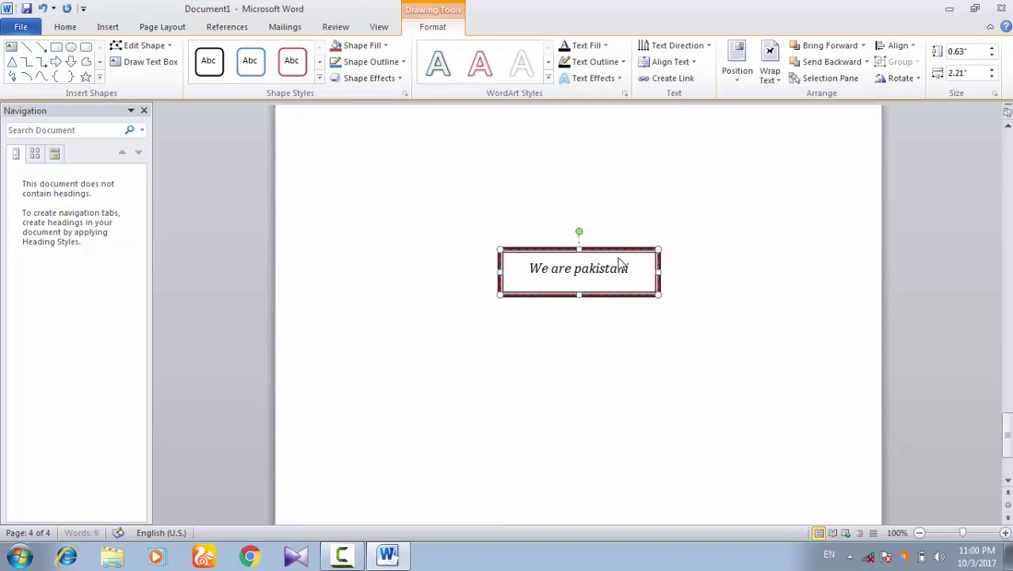
text(i and )
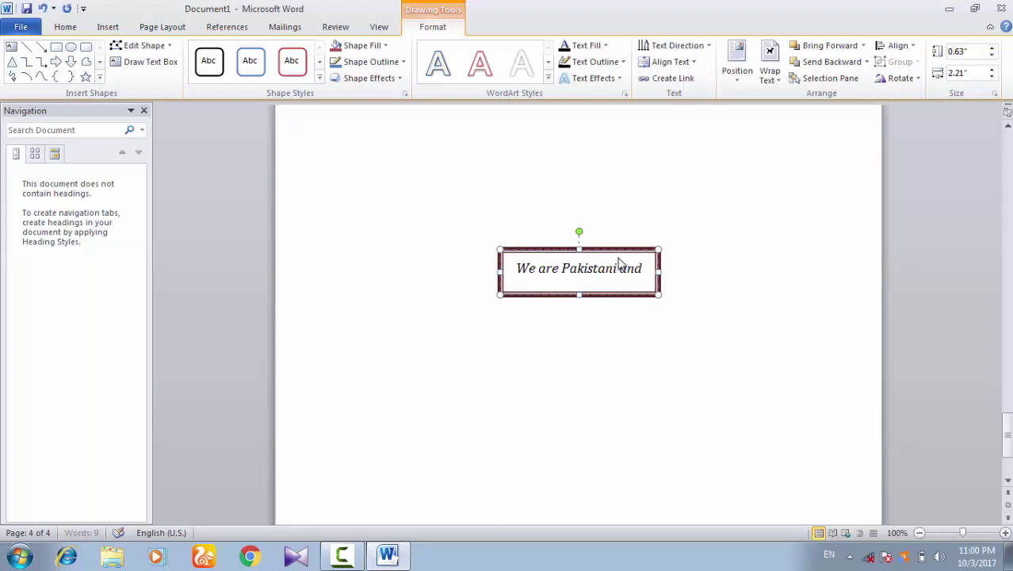
text(we)
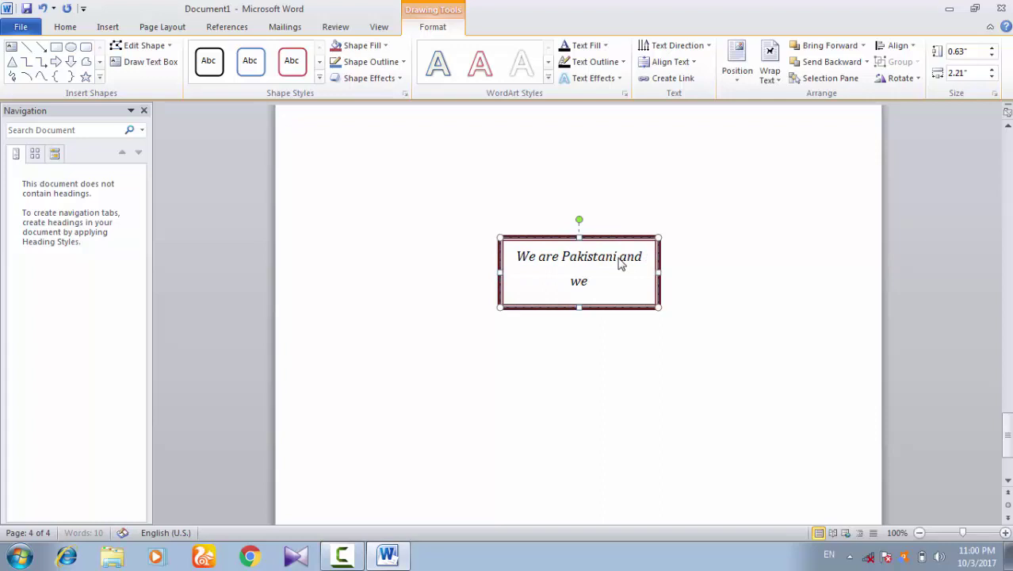
text( love our coun)
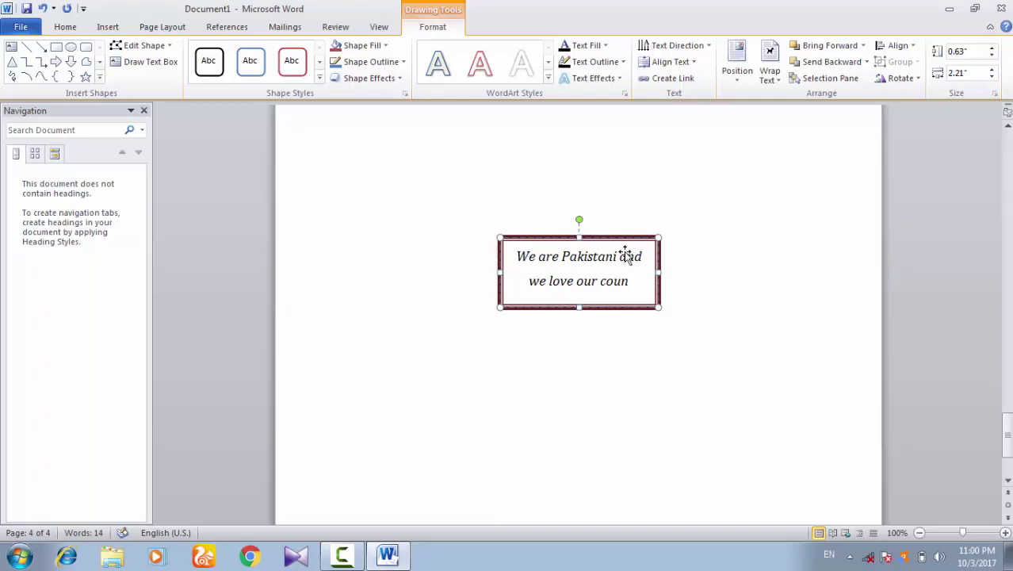
text(try.)
click(473, 220)
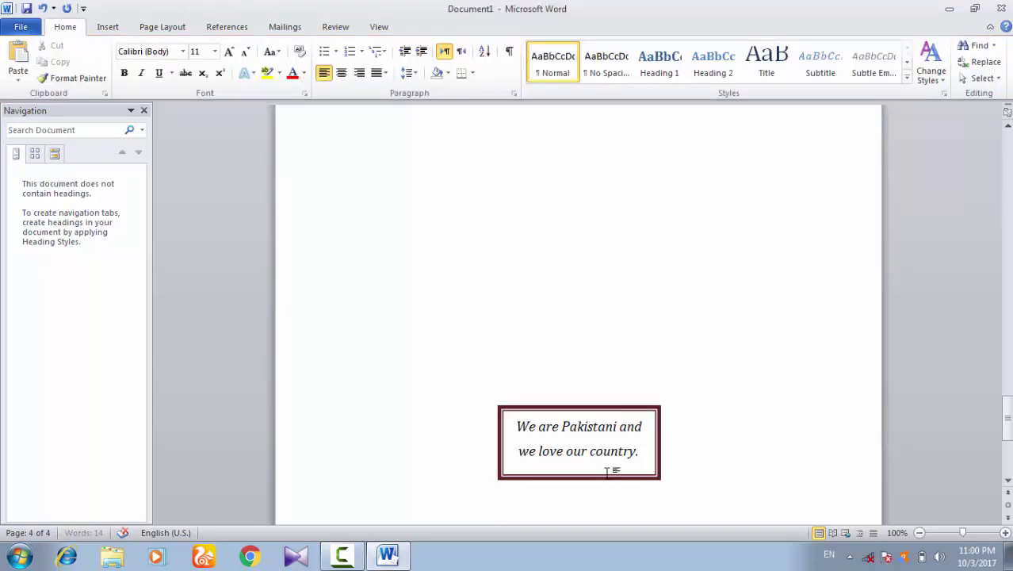
Step: Move the quote box to the page's upper right and stretch it down as a sidebar
scroll(608, 471, down, 5)
scroll(678, 397, up, 5)
scroll(645, 405, up, 1)
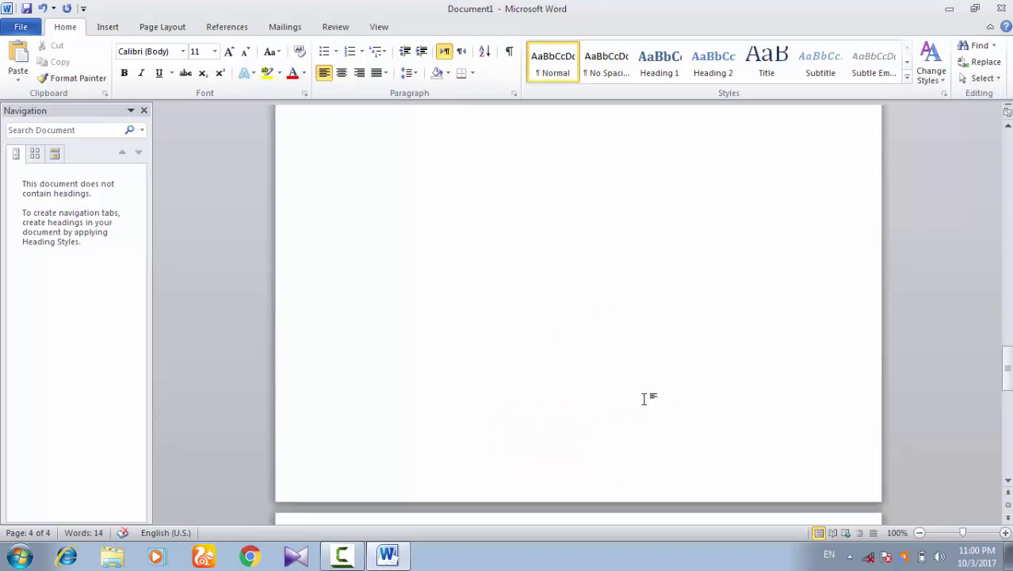
scroll(645, 399, up, 10)
scroll(633, 433, down, 2)
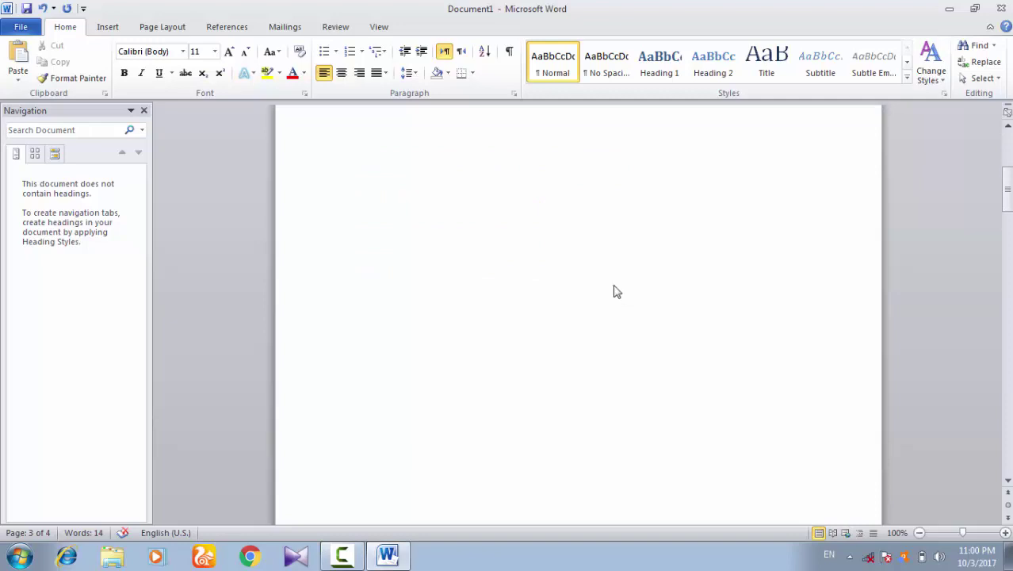
scroll(617, 292, down, 10)
click(604, 227)
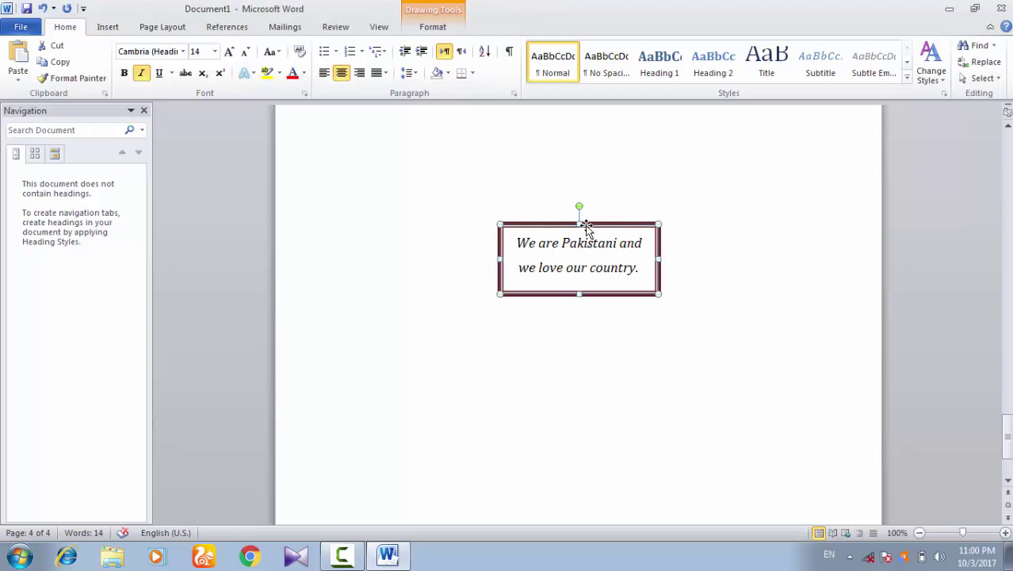
click(587, 228)
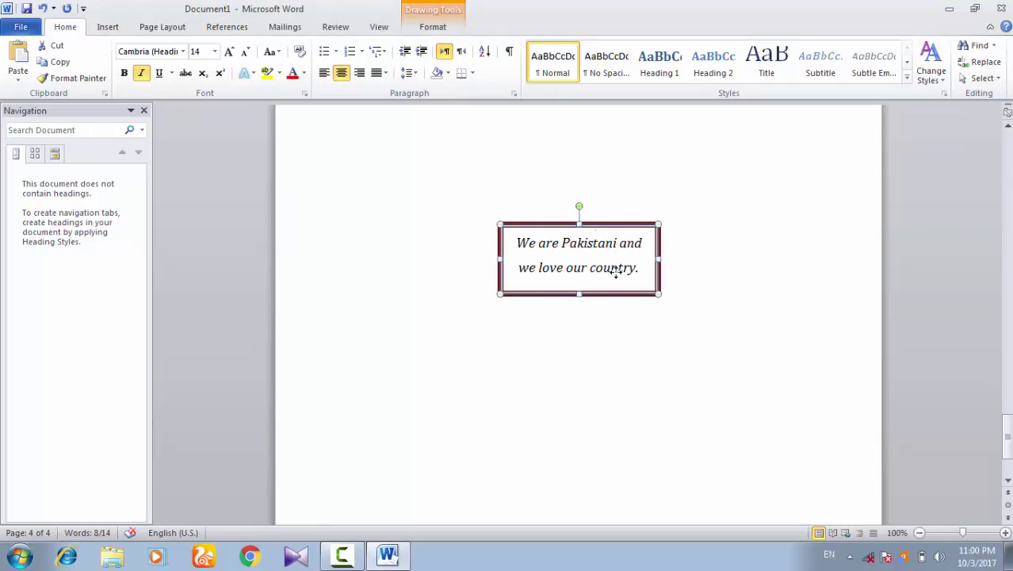
drag(615, 271, 799, 205)
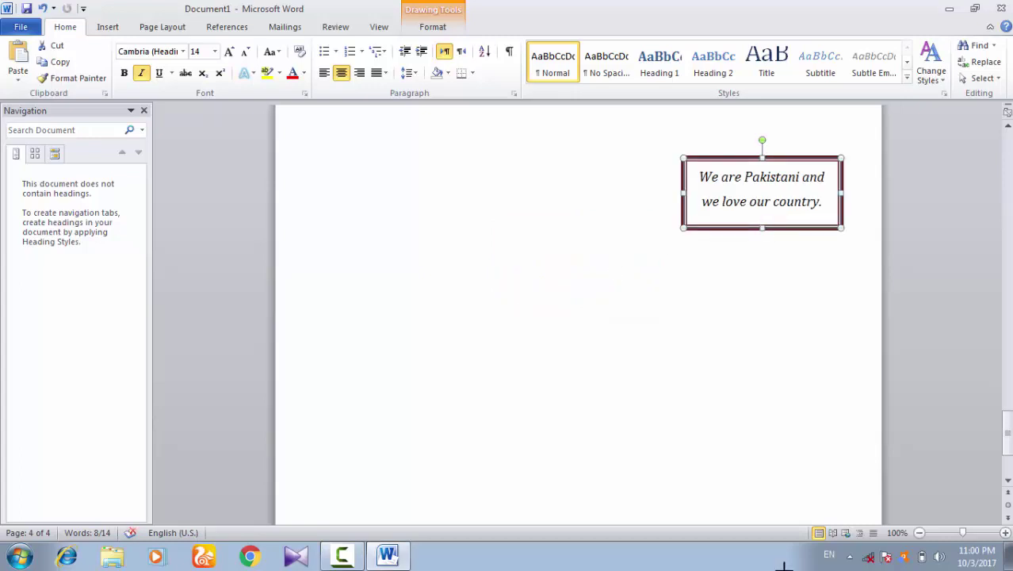
drag(783, 565, 617, 360)
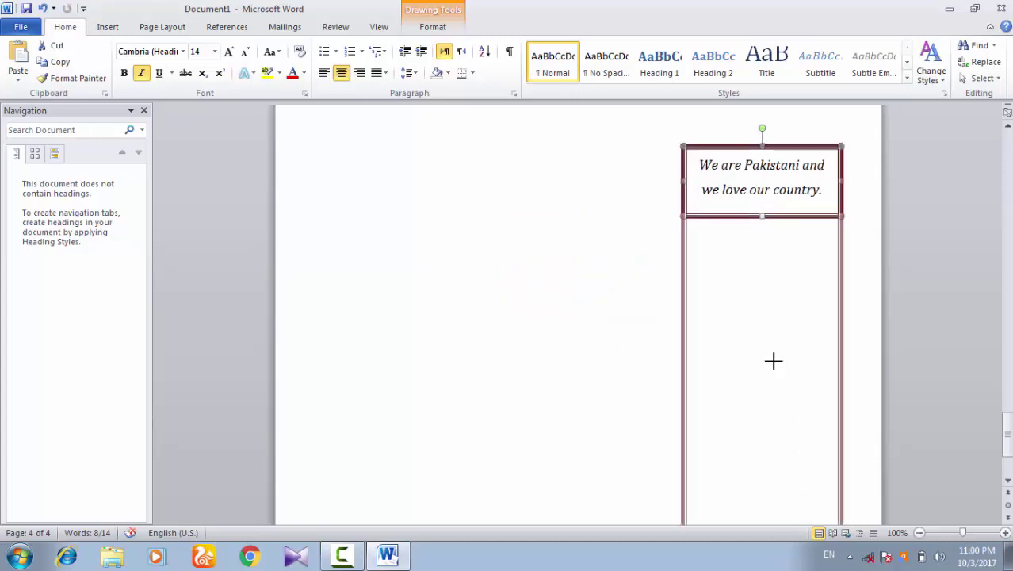
click(626, 358)
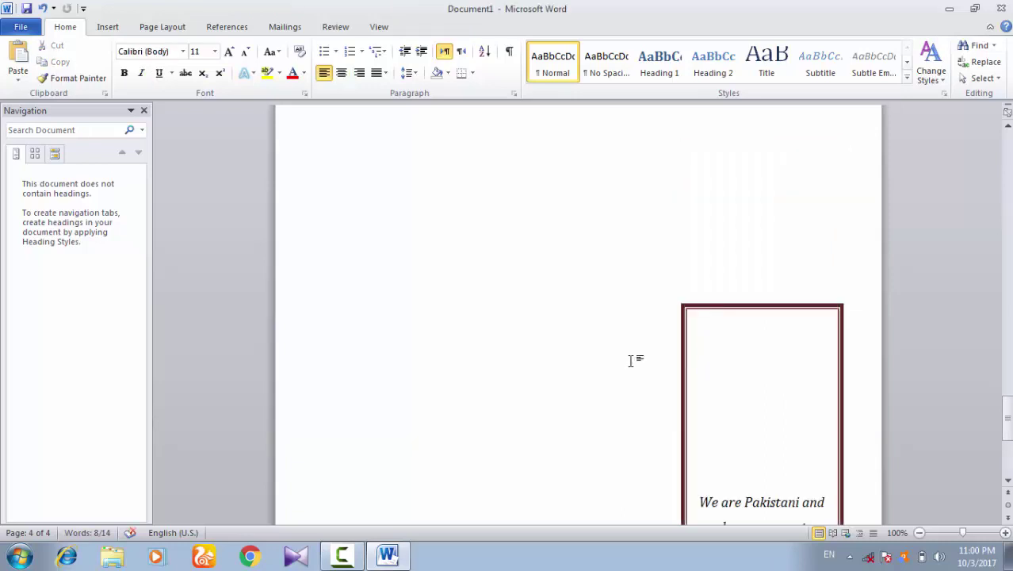
Step: Lengthen the sidebar quote box further toward the bottom of page 4
scroll(687, 391, down, 3)
scroll(745, 338, up, 5)
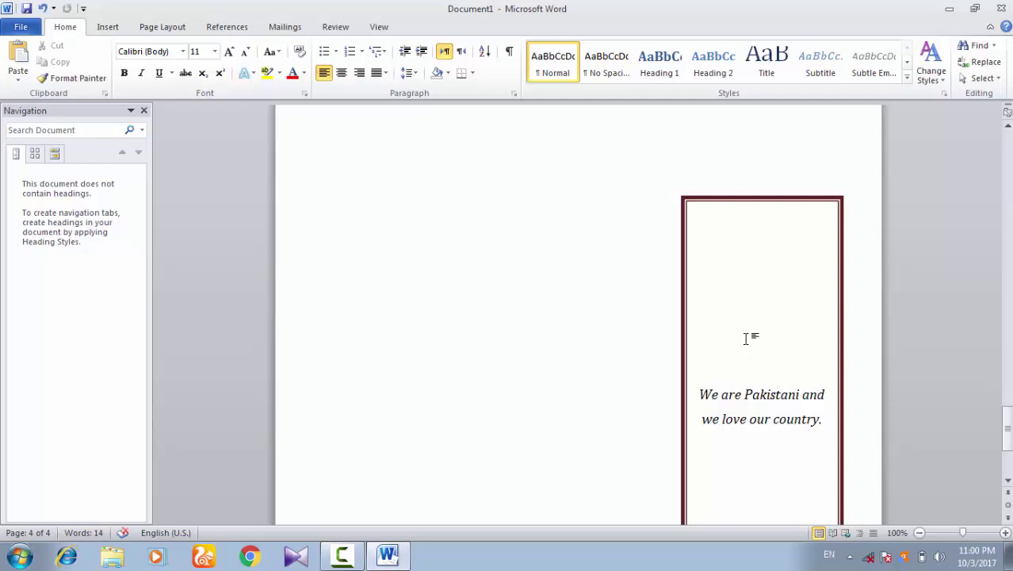
scroll(746, 339, up, 3)
click(748, 342)
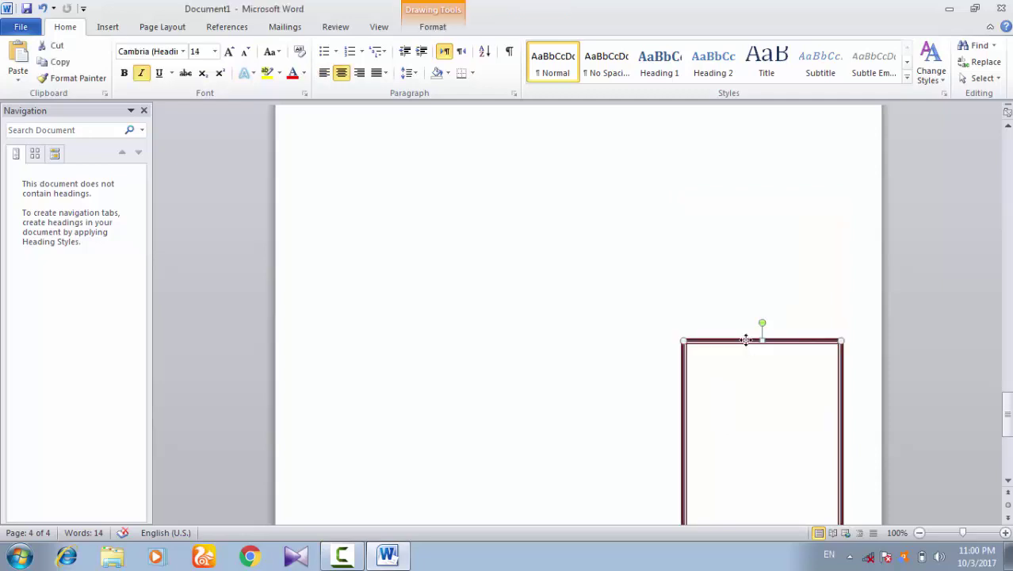
click(658, 372)
scroll(728, 364, down, 2)
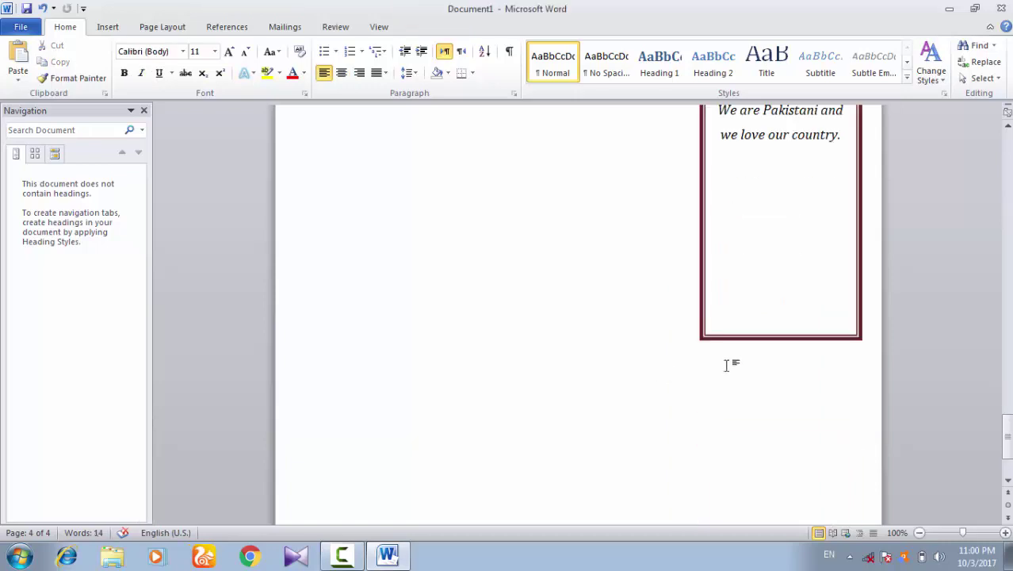
click(792, 337)
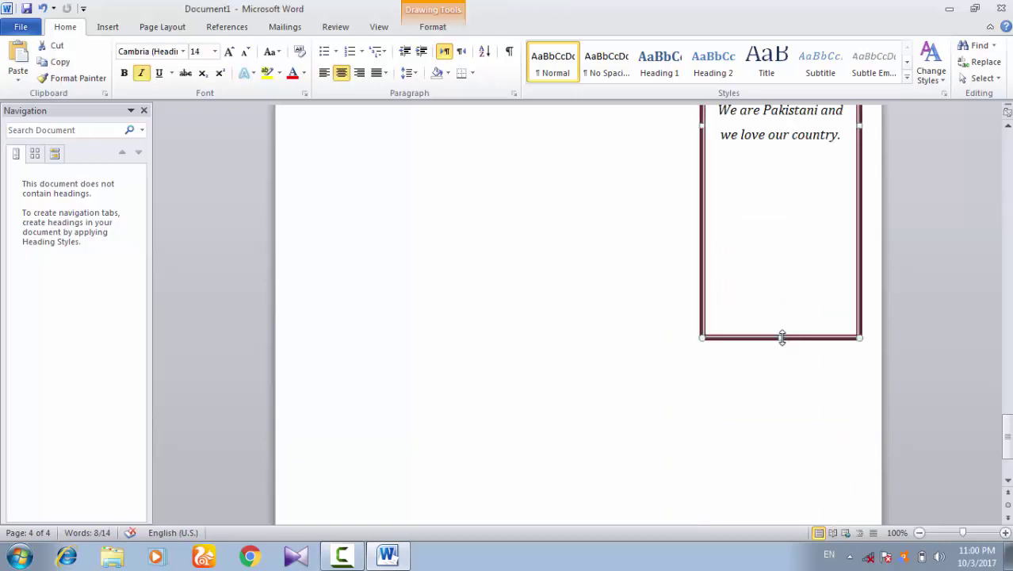
mouse_move(781, 337)
mouse_down()
mouse_move(796, 515)
mouse_move(805, 496)
mouse_up()
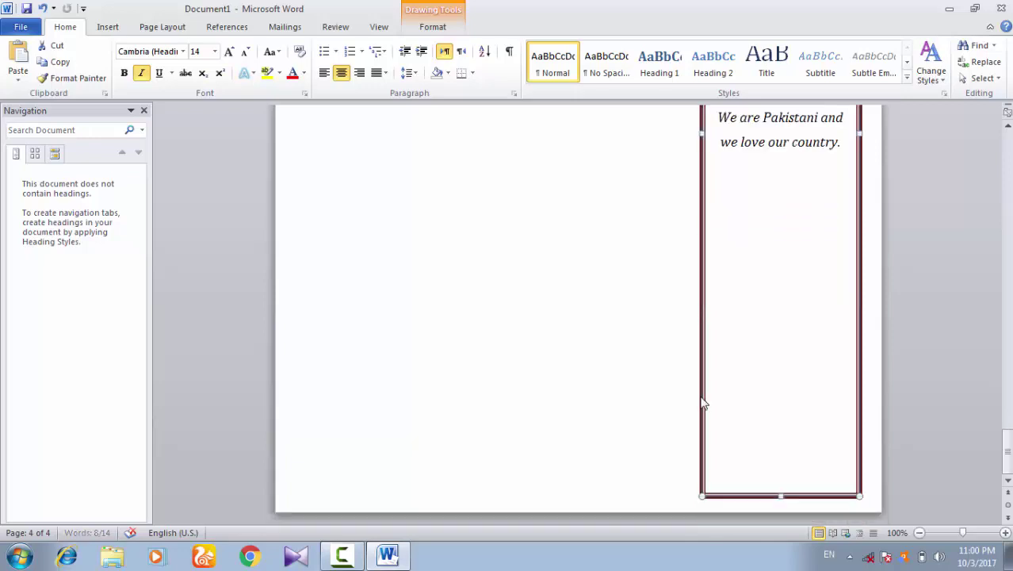
click(703, 402)
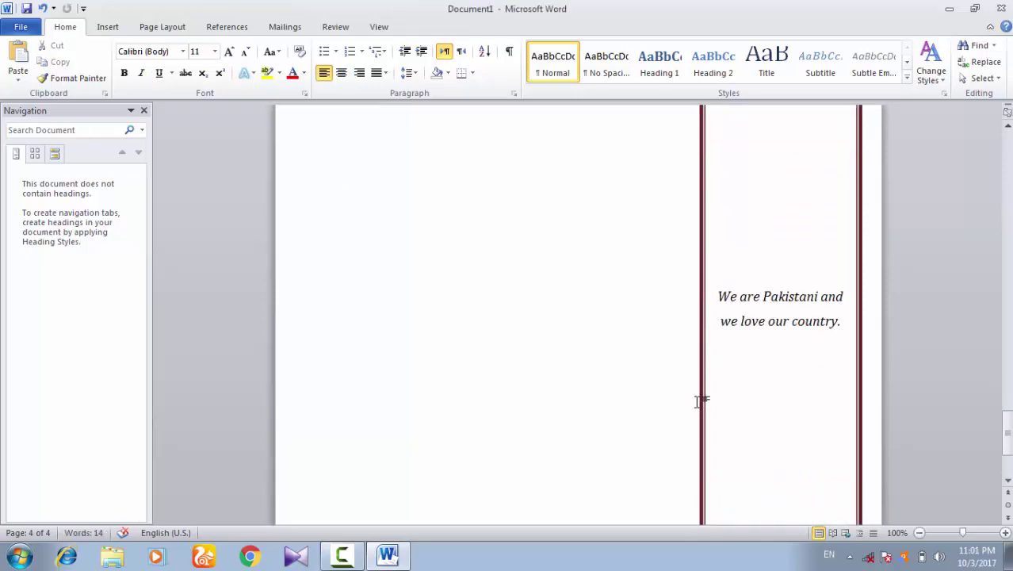
scroll(785, 421, up, 2)
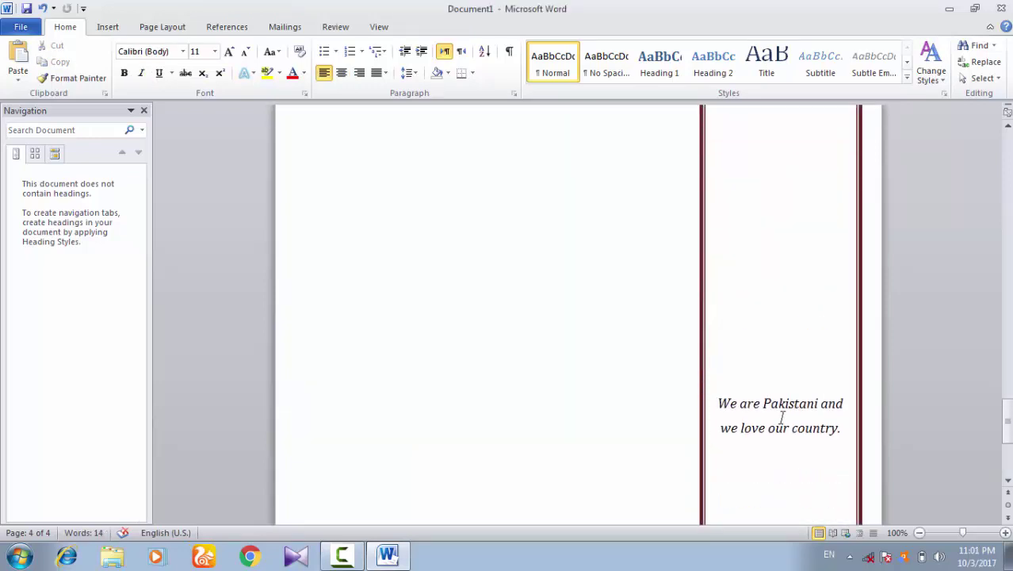
Step: Pad the quote after 'country.' with a long run of 'f' filler characters
click(845, 432)
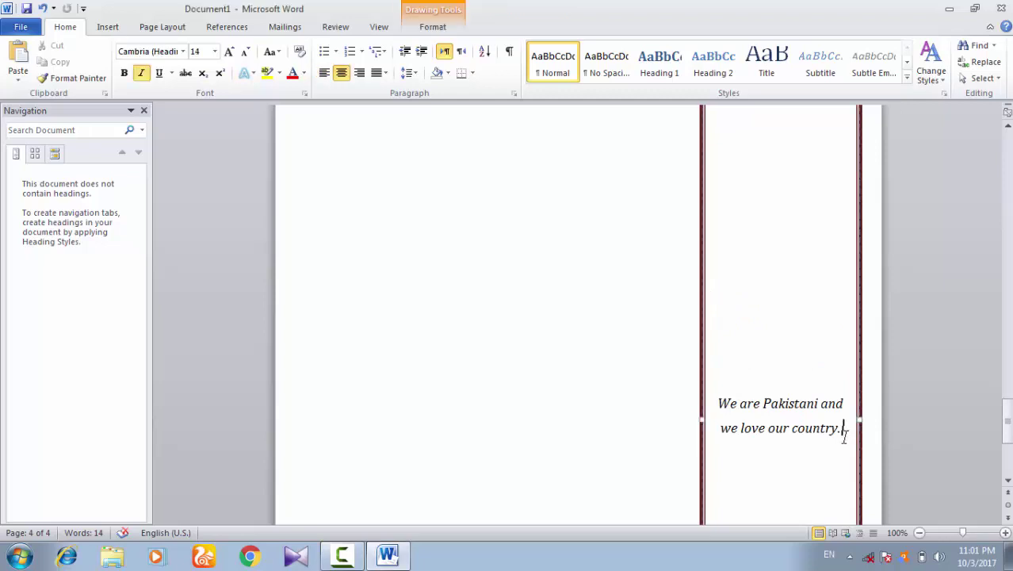
text(fffffffff)
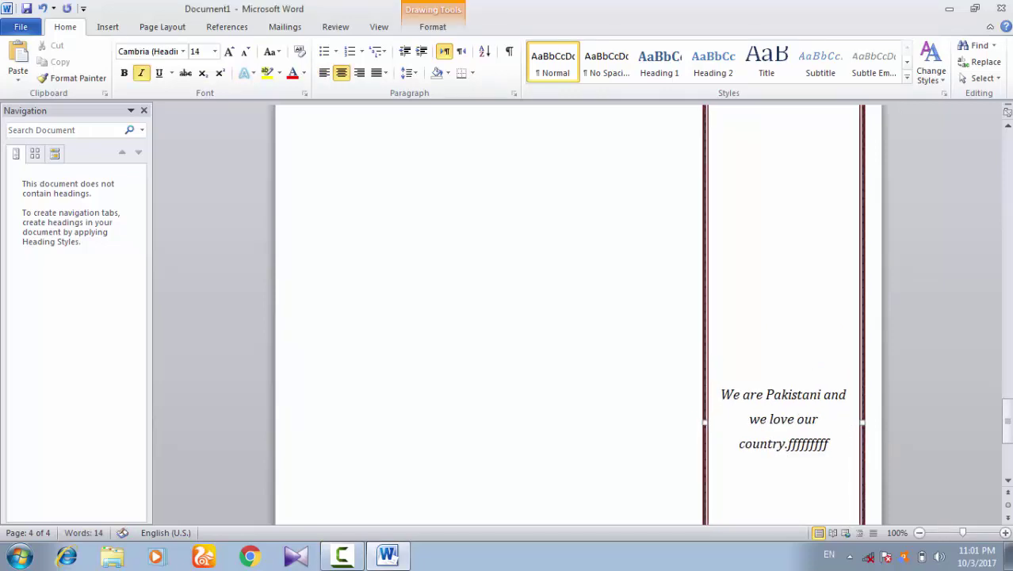
text(fffffffffffffffffffffffffffffffffffffffff)
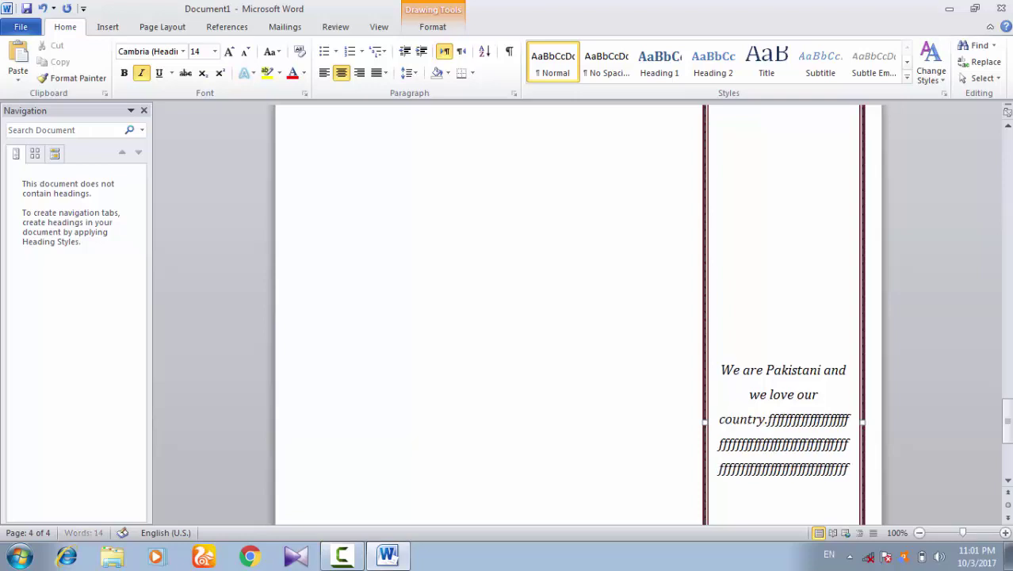
text(ffffffffffffffffffffffffffffffffffffffffffffffffffffff)
click(523, 399)
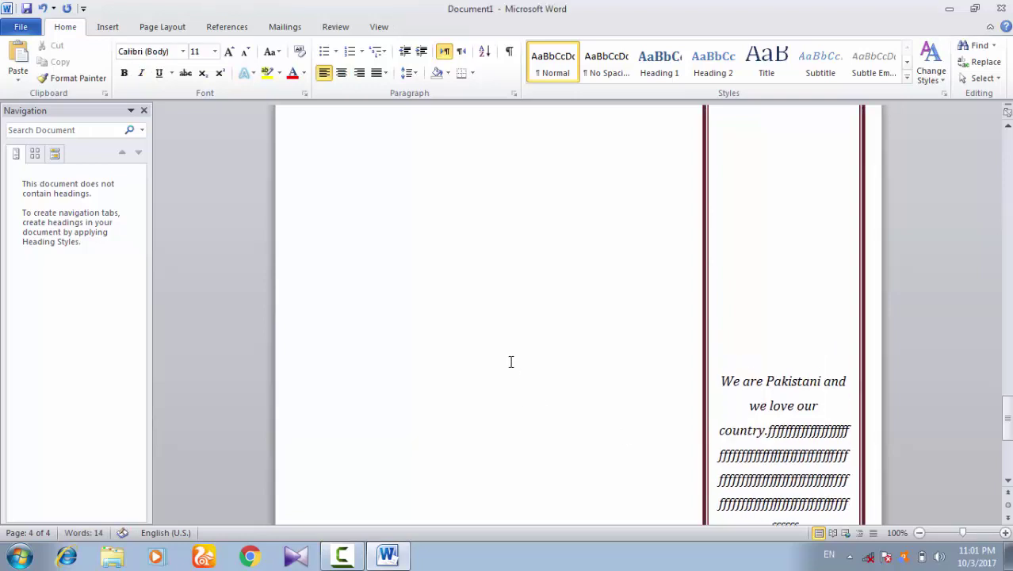
click(108, 27)
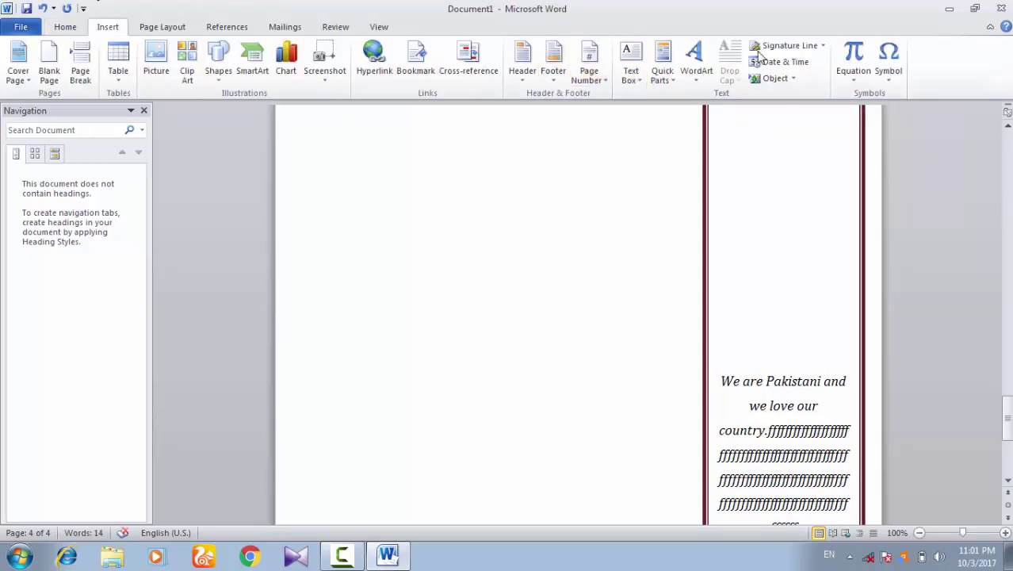
Step: Insert the saved name AutoText entry at the top of page 4, followed by a new line
click(662, 79)
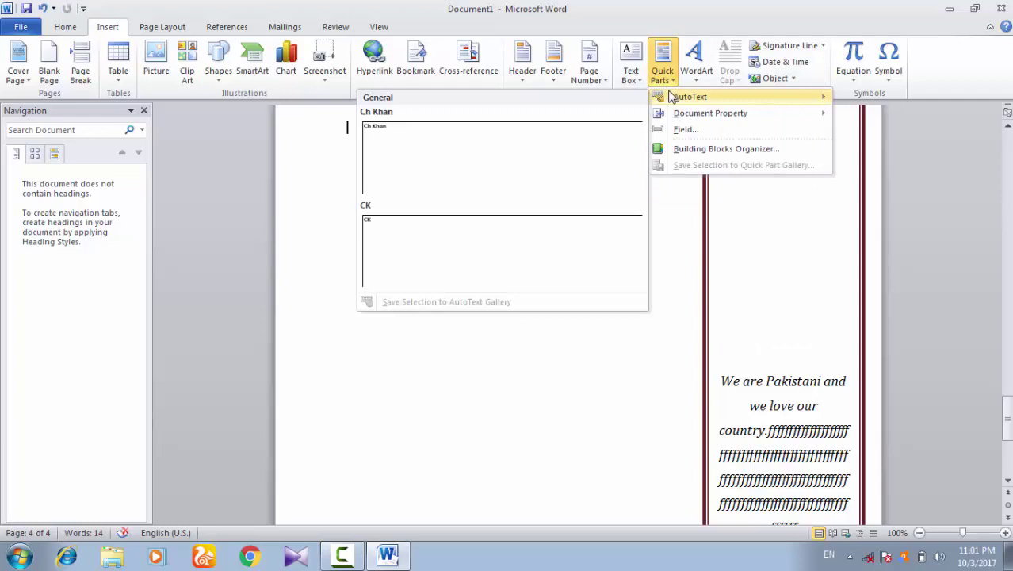
mouse_move(690, 96)
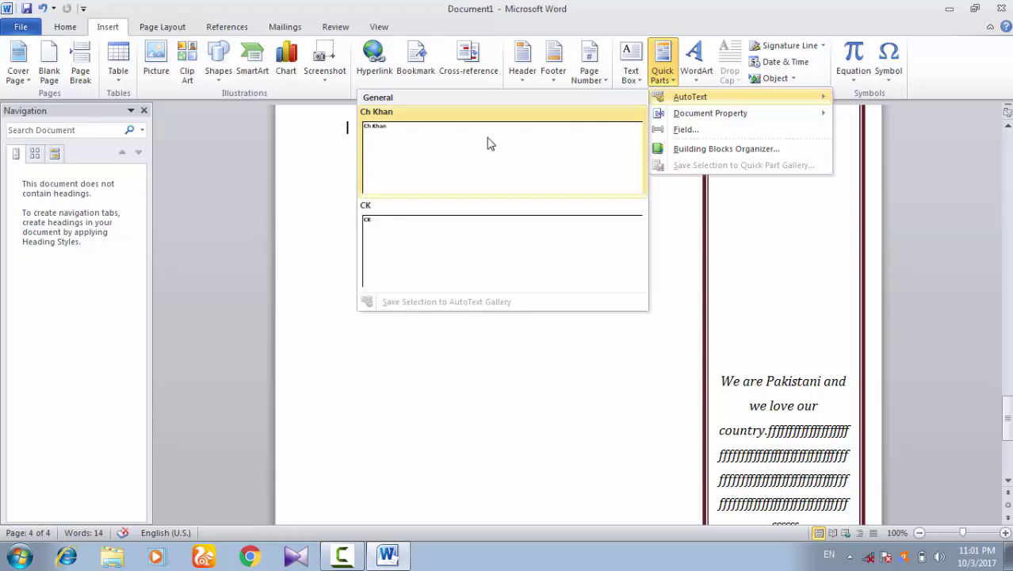
click(406, 129)
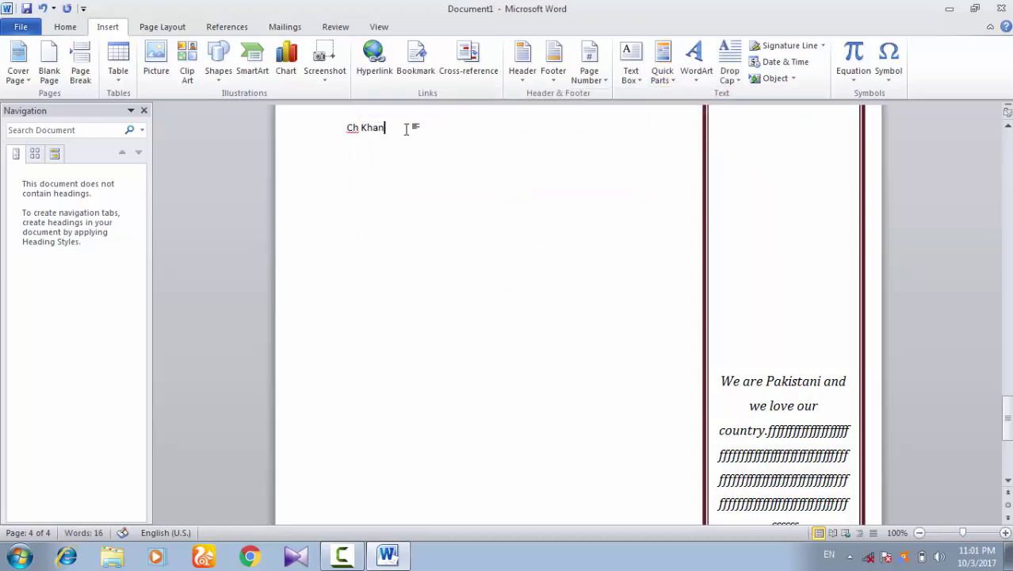
key(Return)
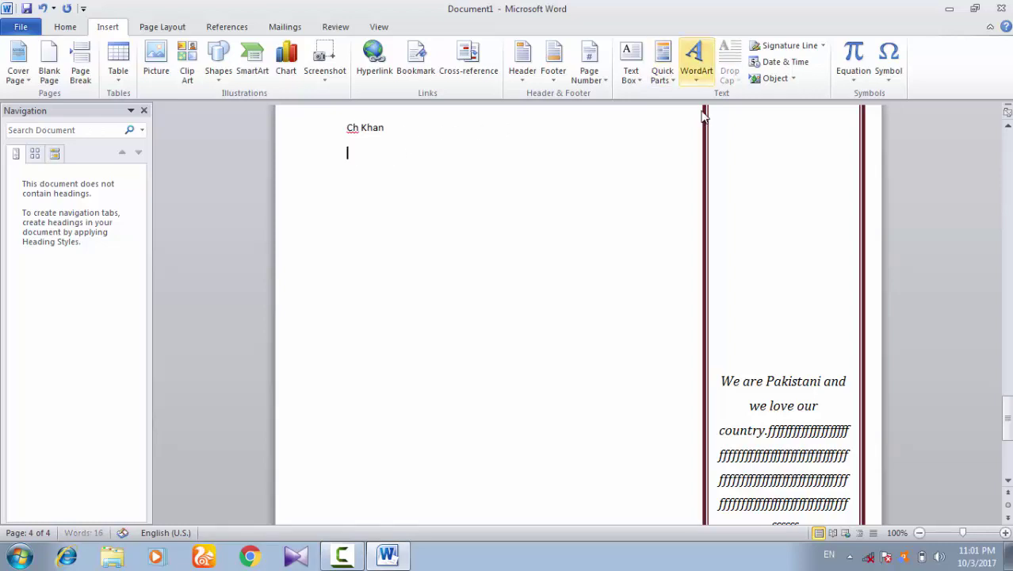
Step: Add purple-style WordArt reading 'COMPUTER COMPLEX' below the AutoText line and select its text
click(696, 62)
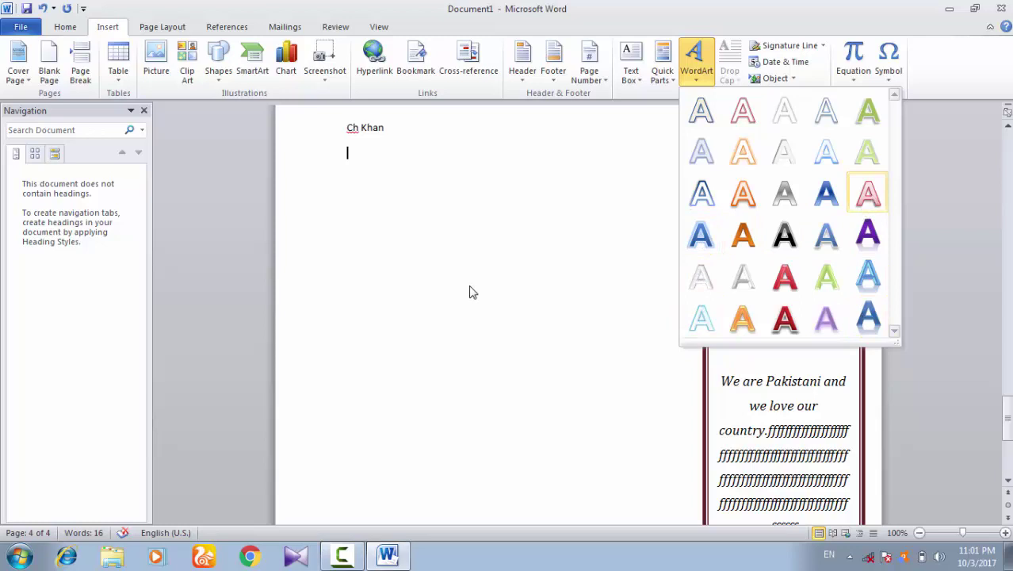
key(Return)
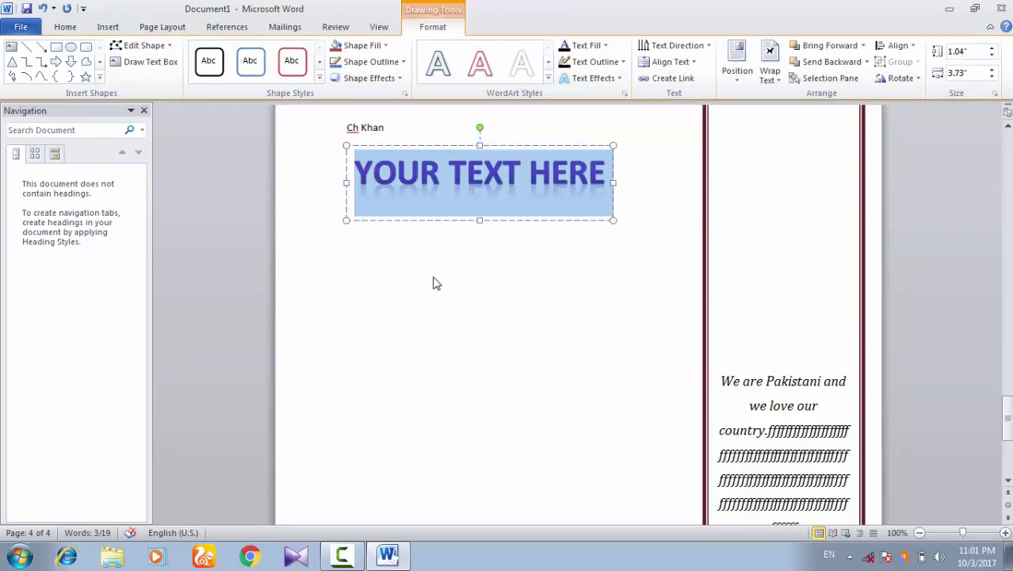
text(C)
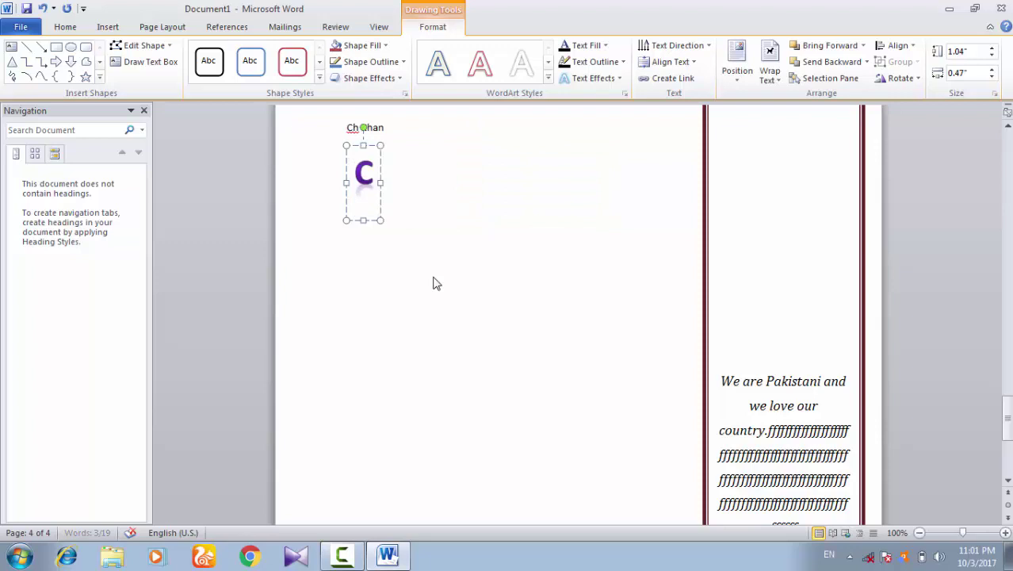
text(OMPUTER)
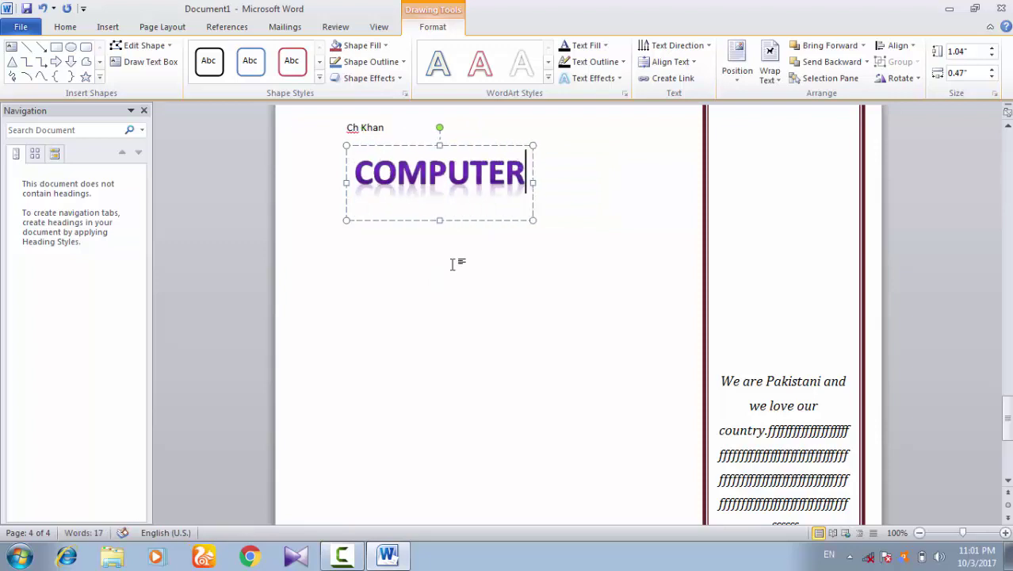
text( COMPLEX)
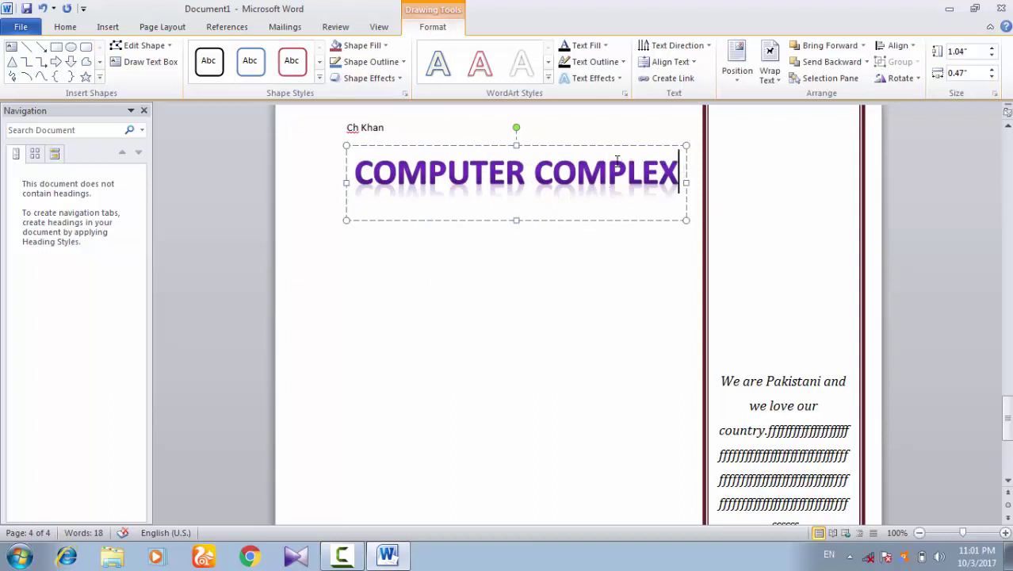
click(578, 171)
key(ctrl+a)
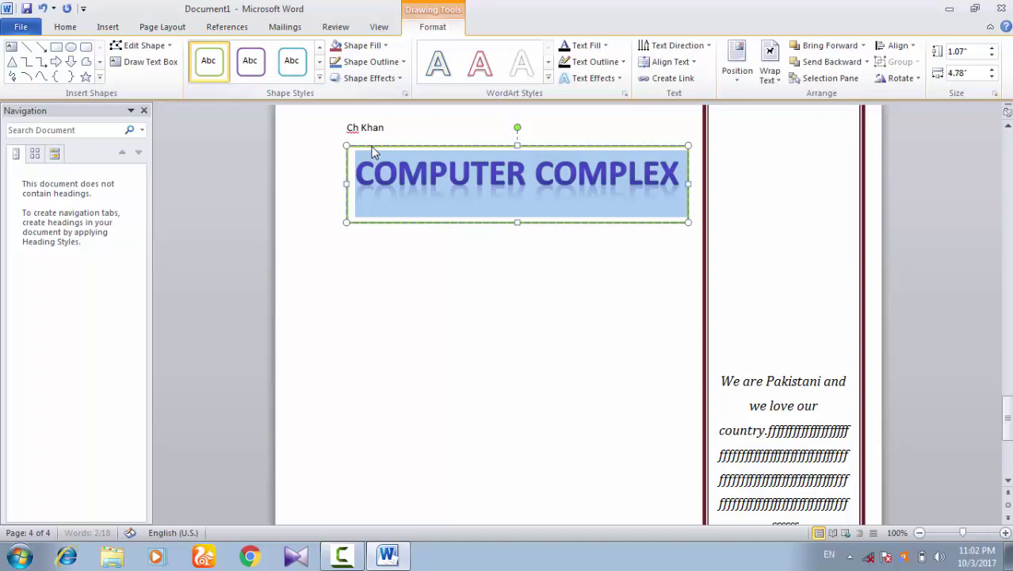
Step: Apply the Light 1 Outline, Colored Fill - Purple, Accent 4 shape style to the WordArt box
click(320, 77)
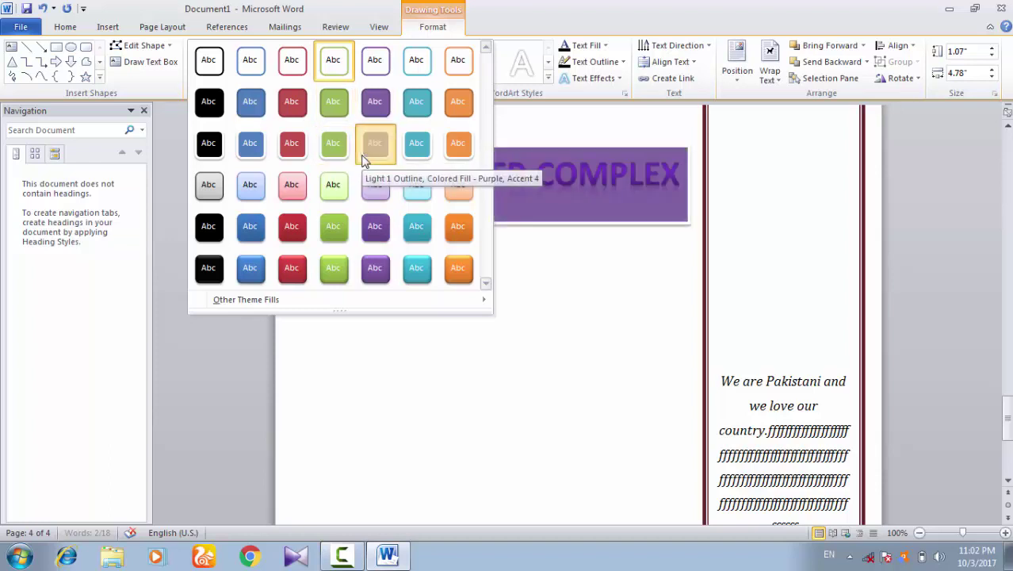
click(366, 155)
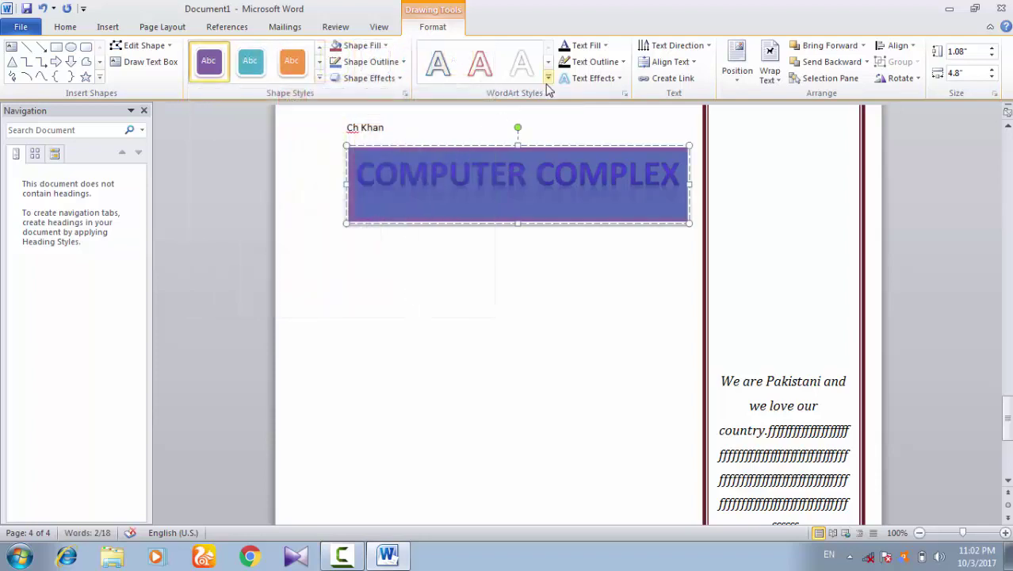